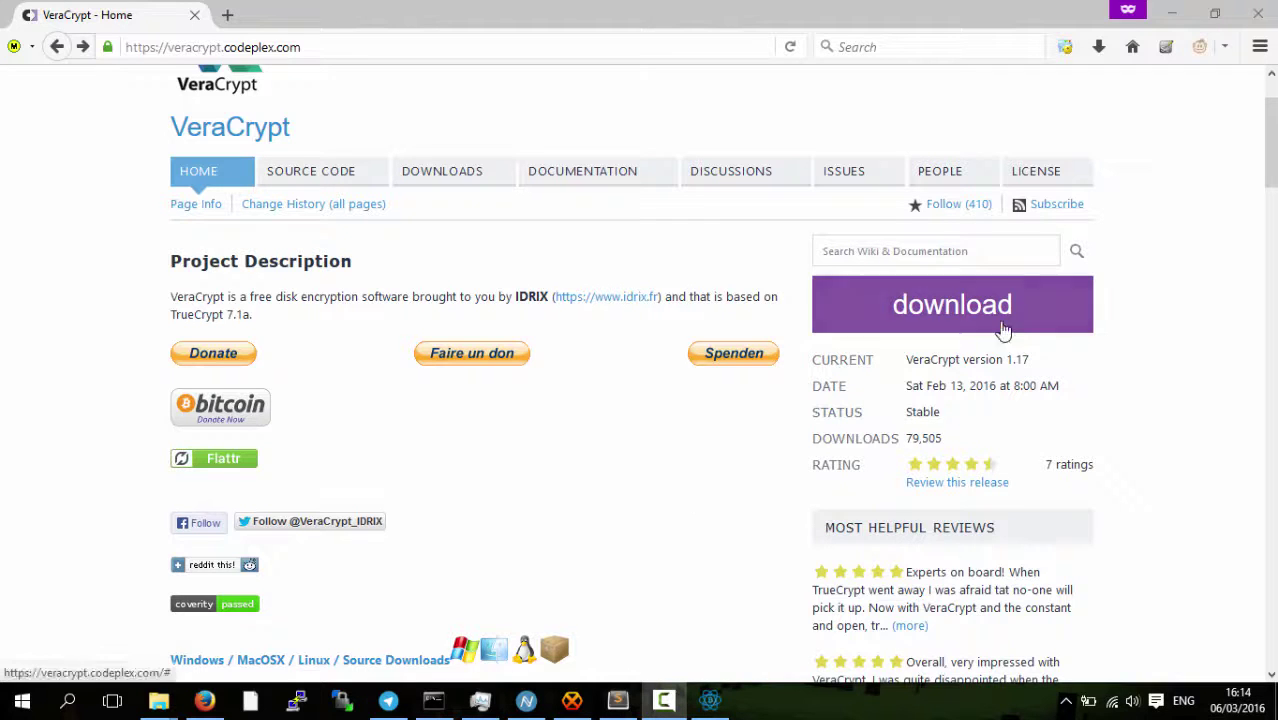
Download the VeraCrypt 1.17 installer from the project page and run it
scroll(485, 393, "up", 2)
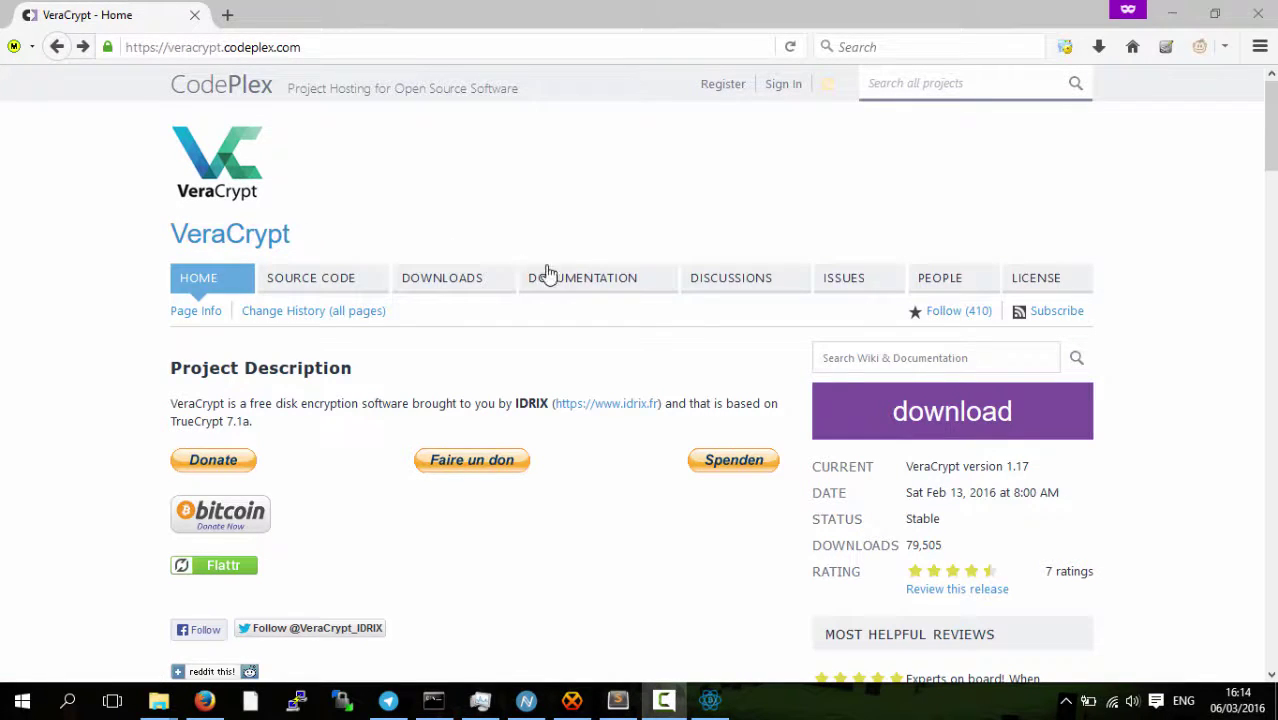
left_click(1004, 419)
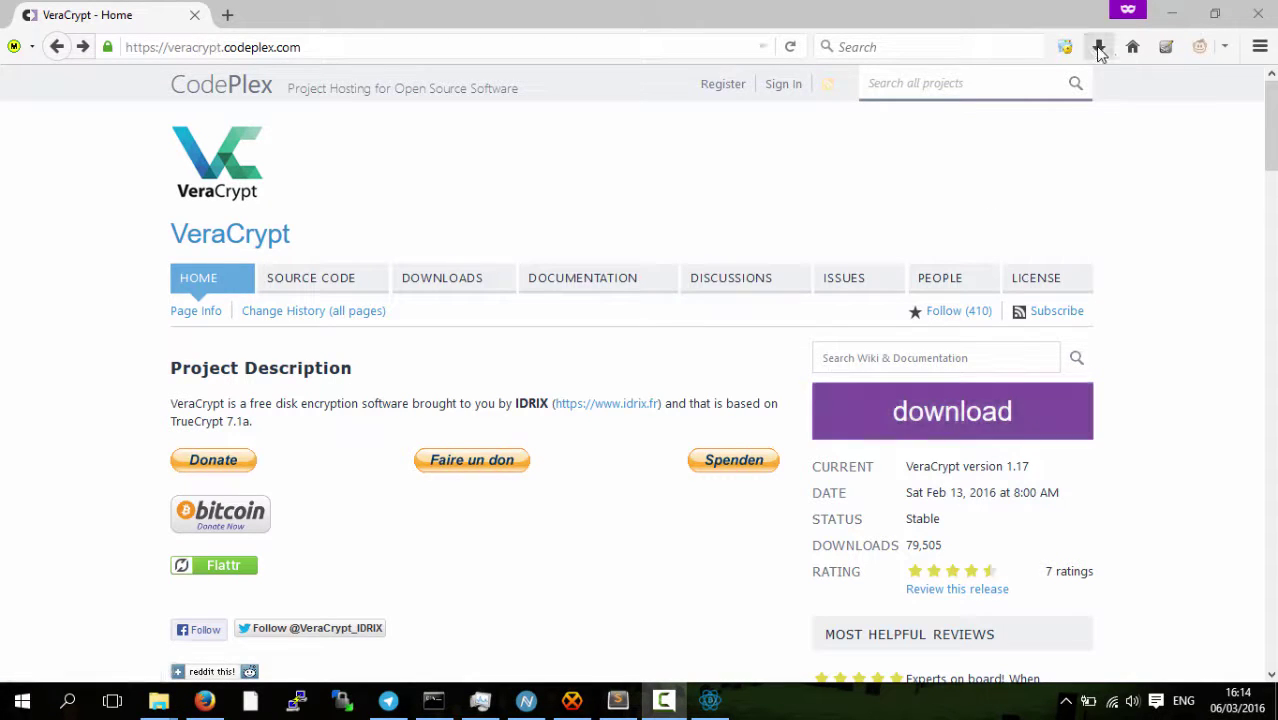
left_click(978, 132)
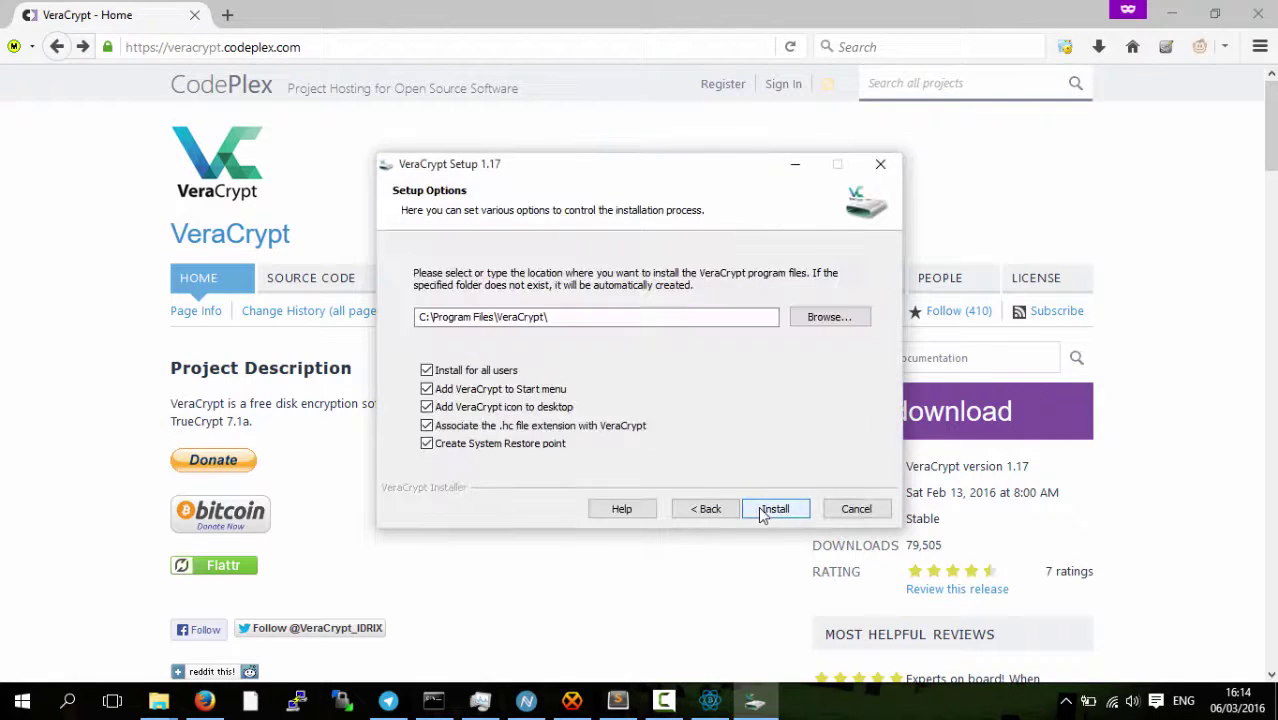
Install VeraCrypt to C:\Program Files\VeraCrypt\ with all default setup options and close the installer
left_click(762, 511)
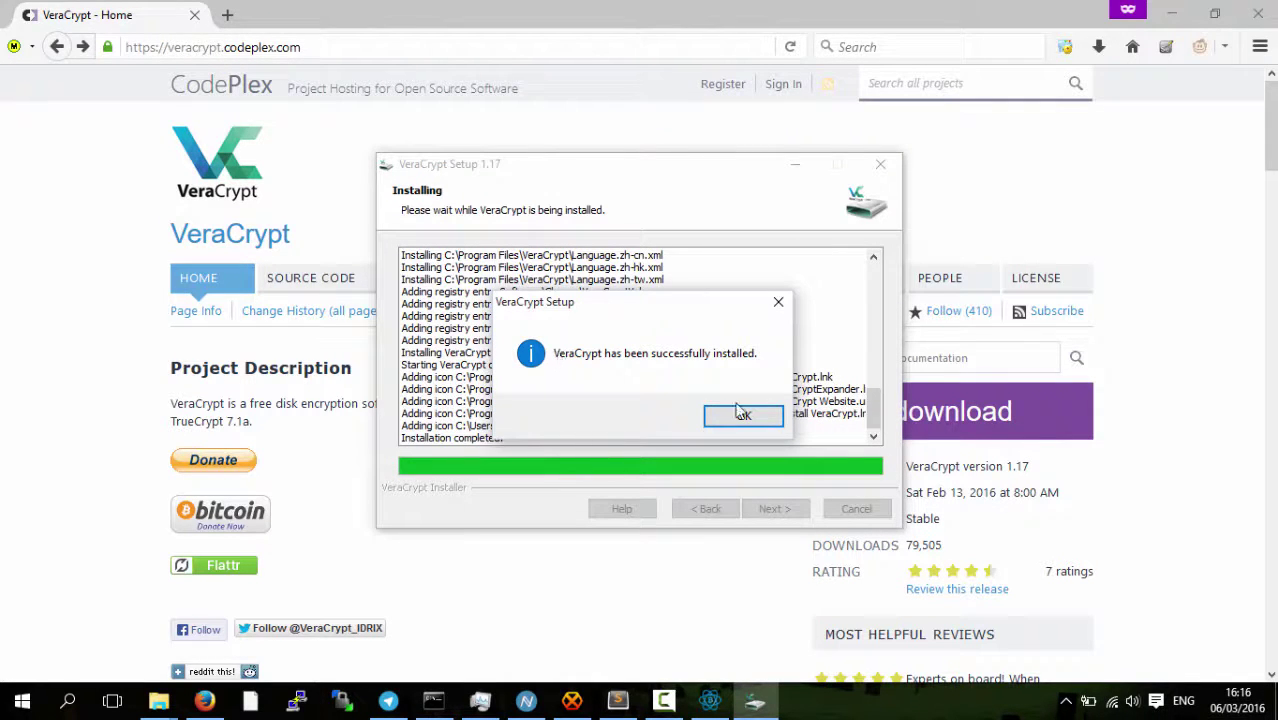
left_click(738, 417)
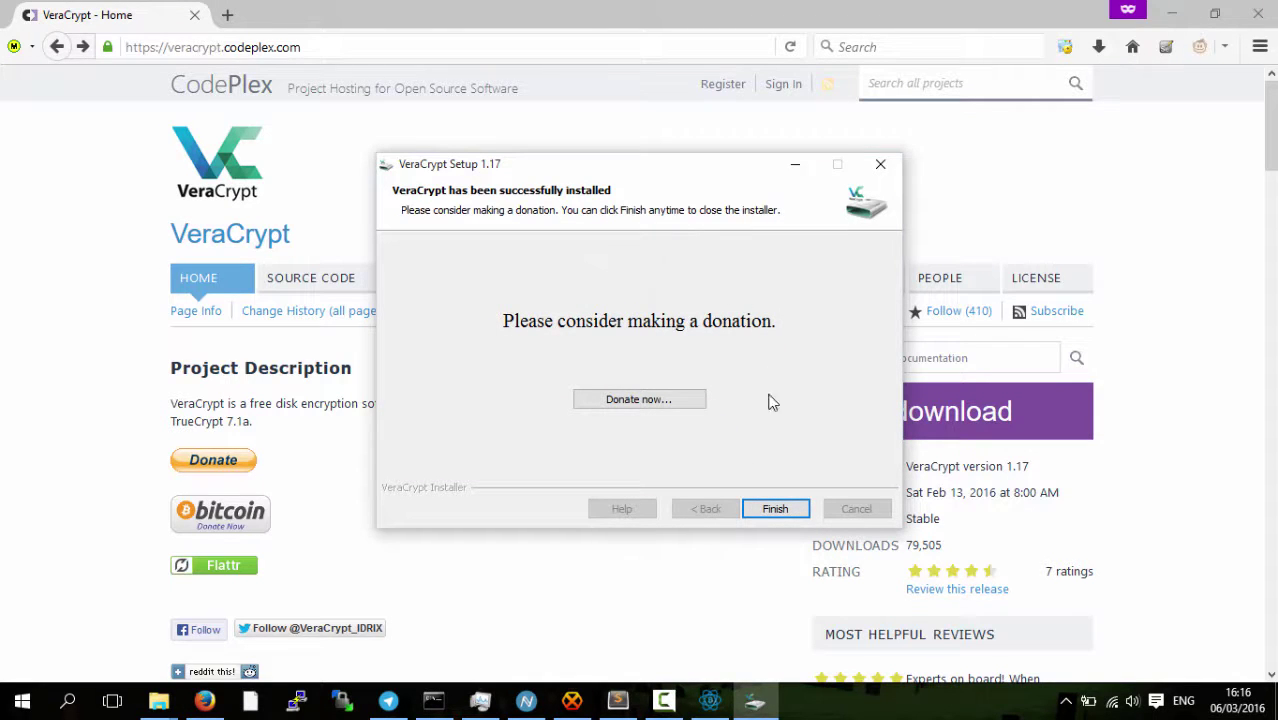
left_click(779, 510)
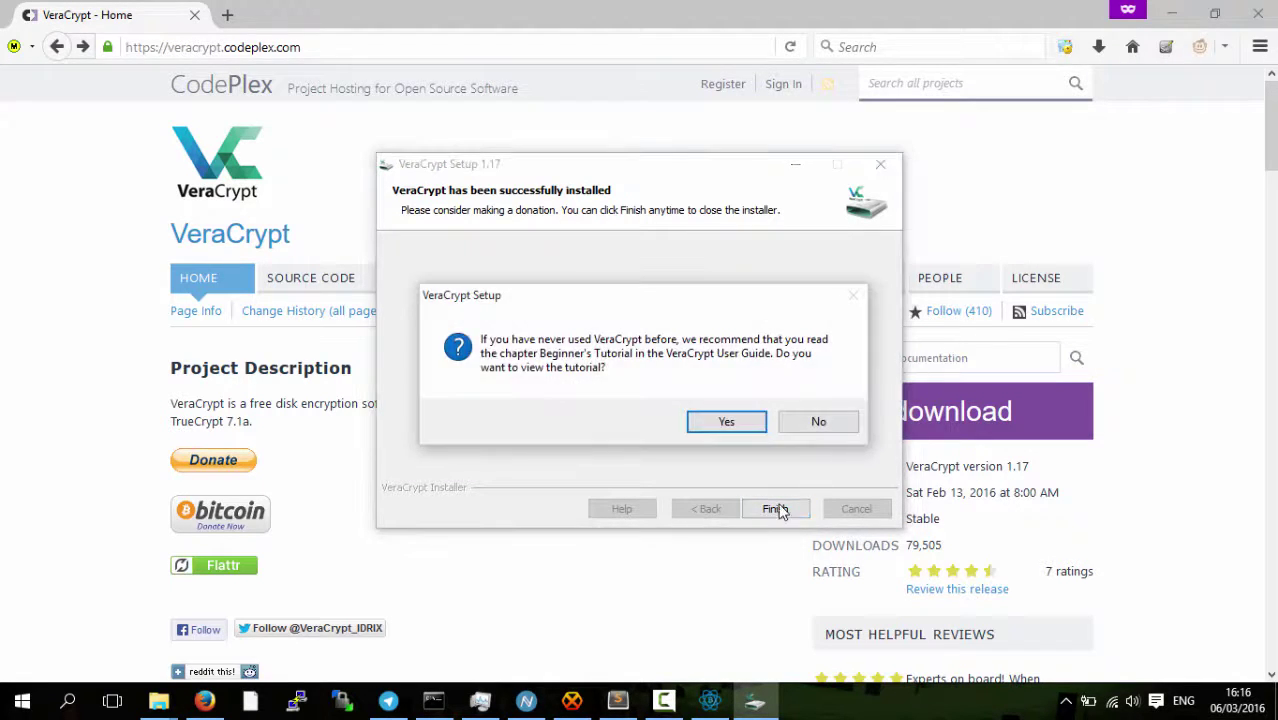
left_click(764, 426)
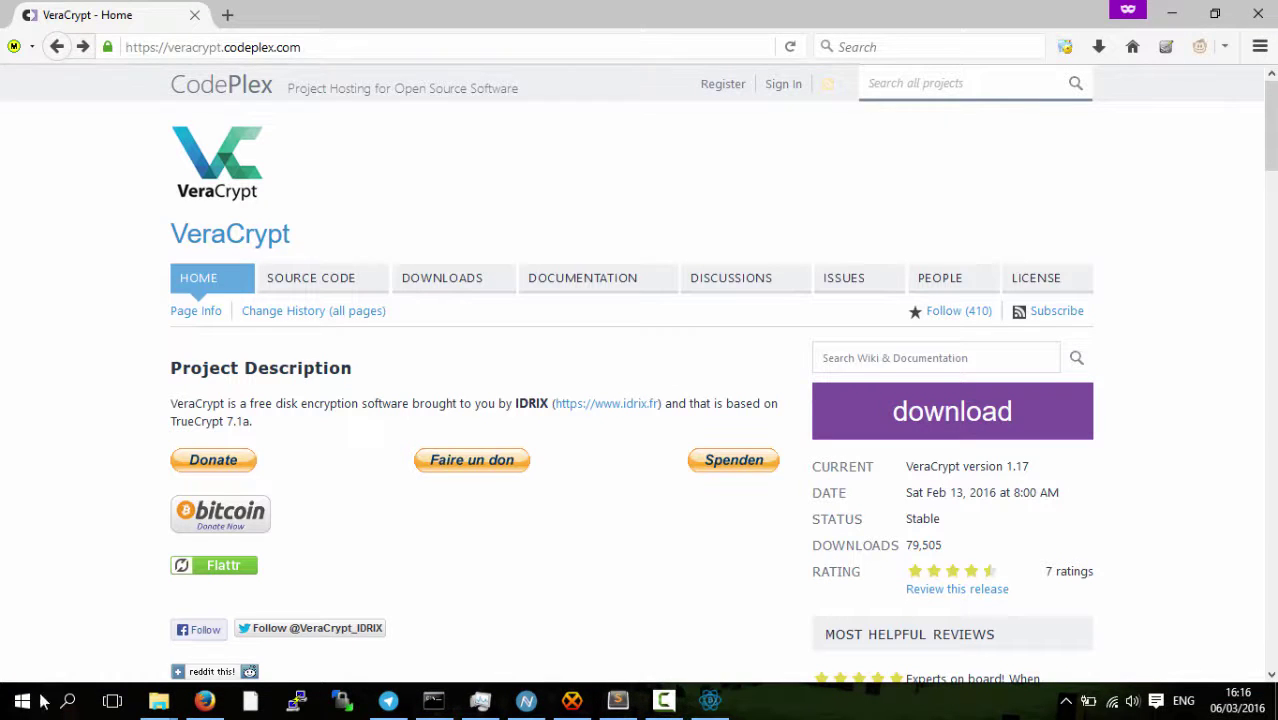
Find the installed VeraCrypt program with the search "ver" and launch it
left_click(4, 706)
type("ver")
key("Return")
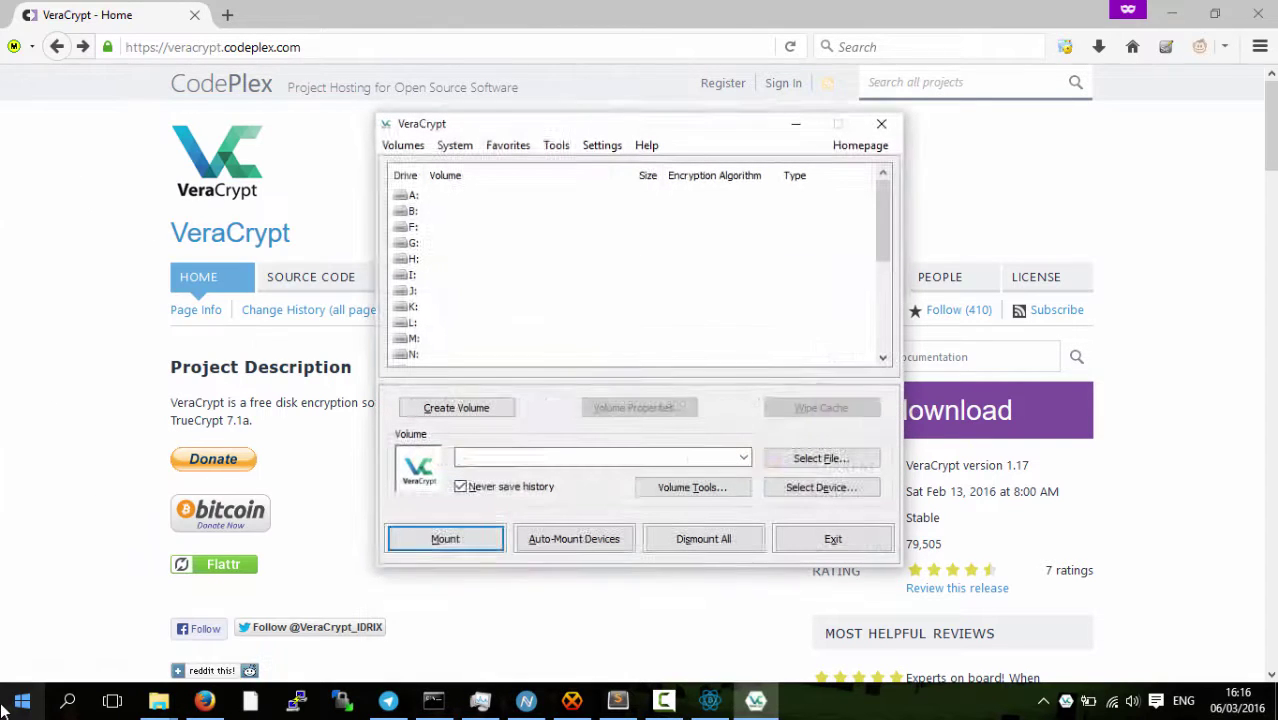
Start creating a volume as an encrypted file container of the Standard VeraCrypt volume type
left_click(464, 409)
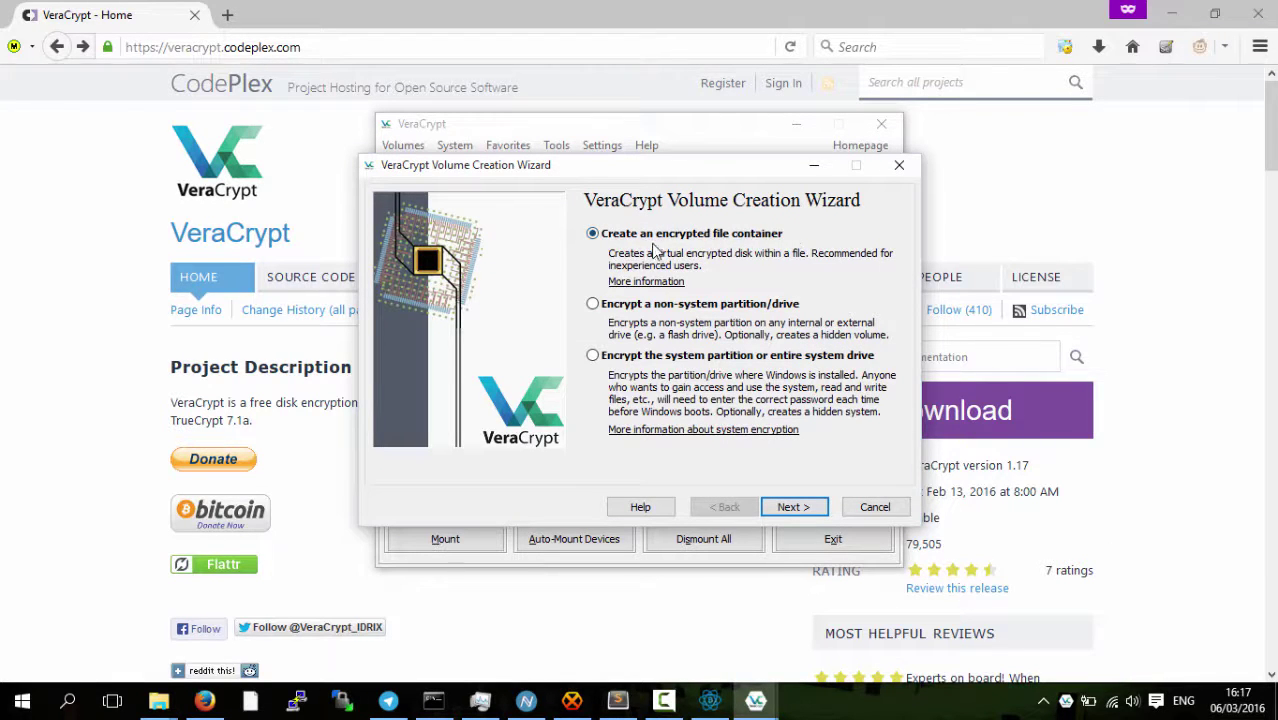
left_click(778, 505)
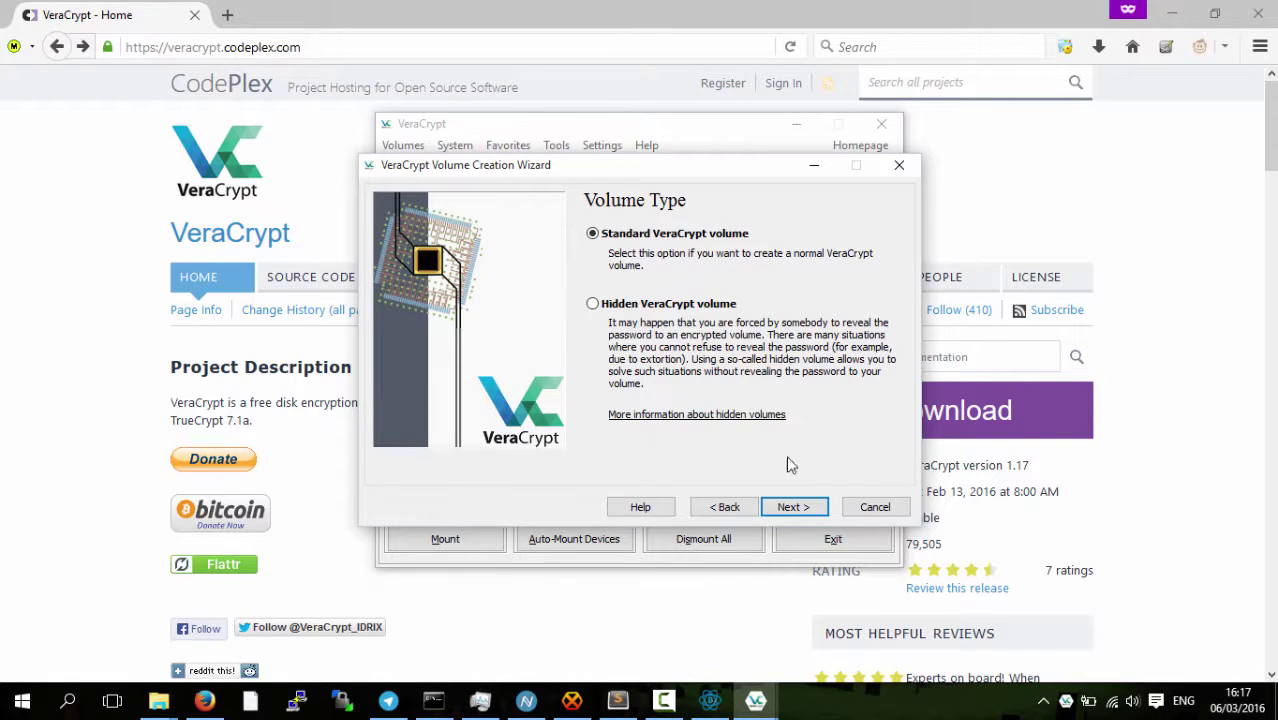
left_click(790, 508)
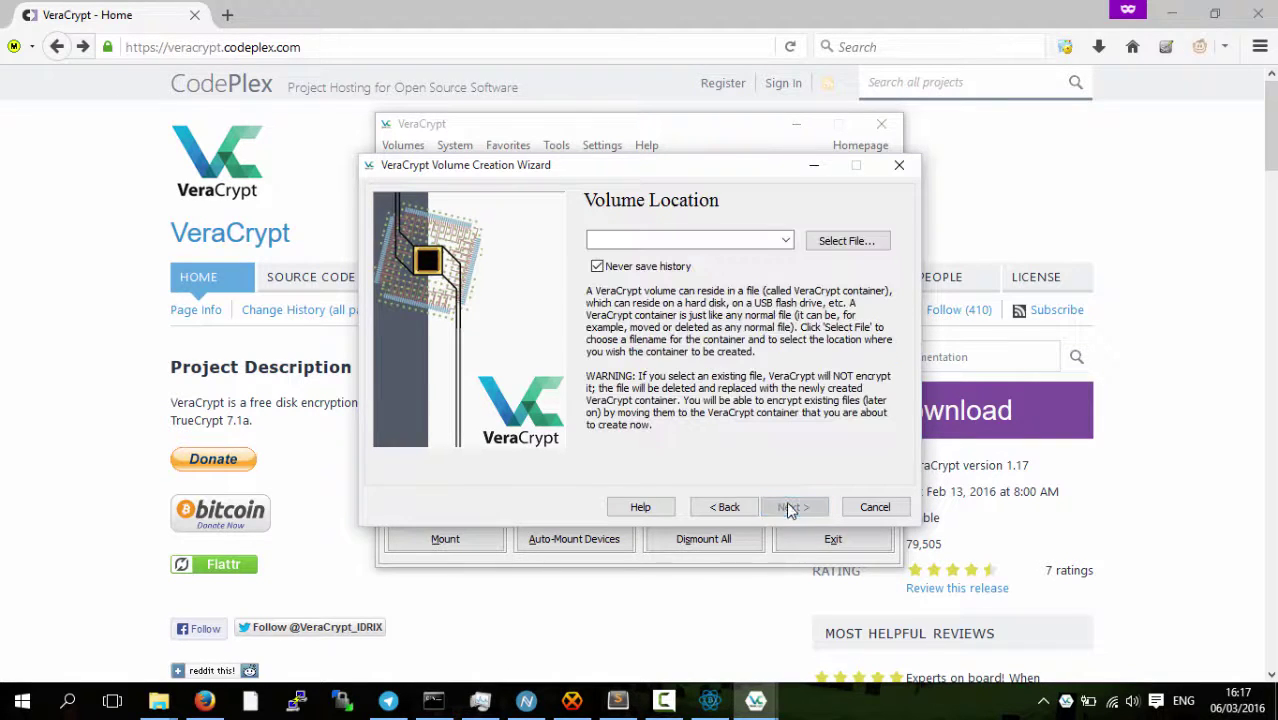
Set the volume location to a new file named ZeroIDBAckup in the Portable Programs\ZeroBundle folder
left_click(845, 251)
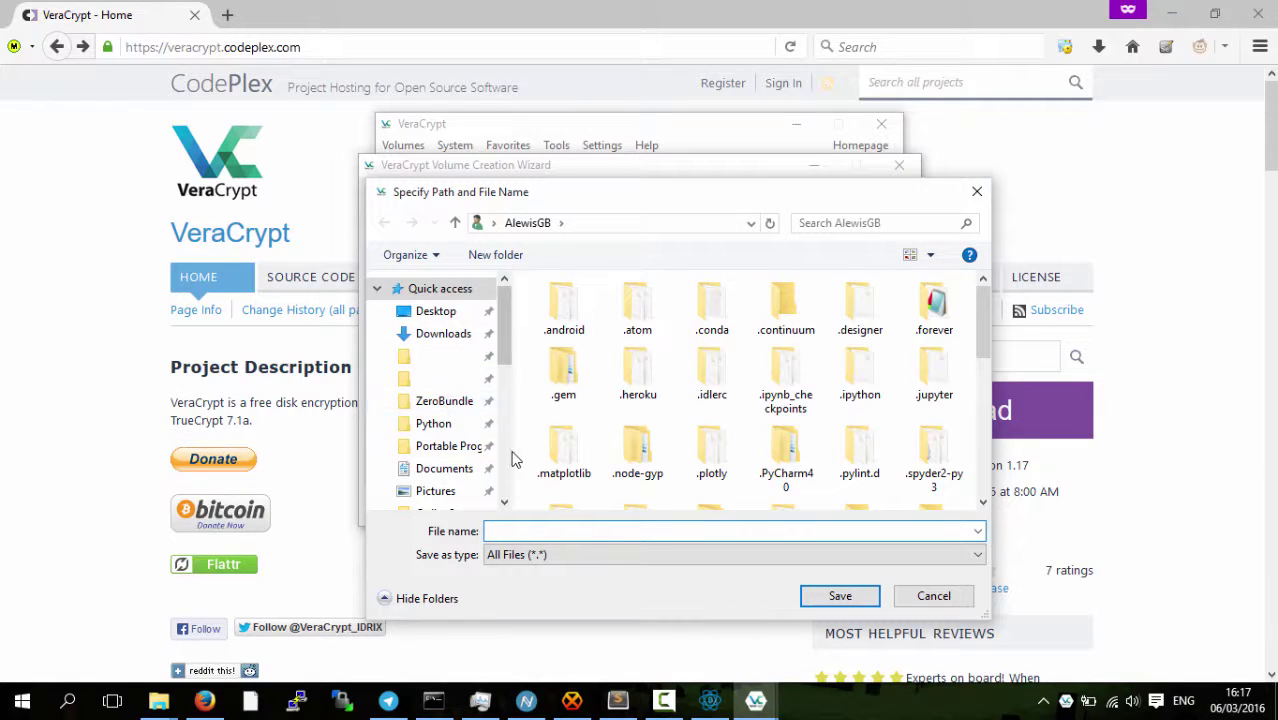
left_click(437, 448)
scroll(620, 445, "down", 2)
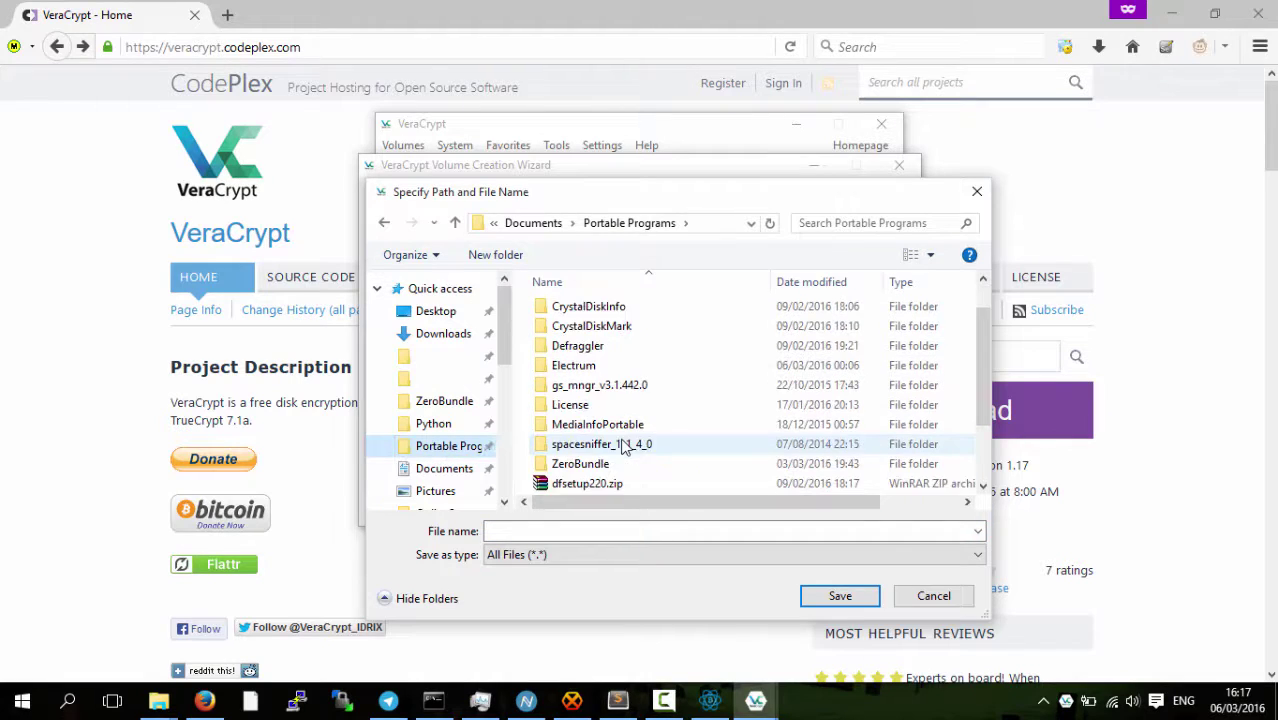
double_click(595, 408)
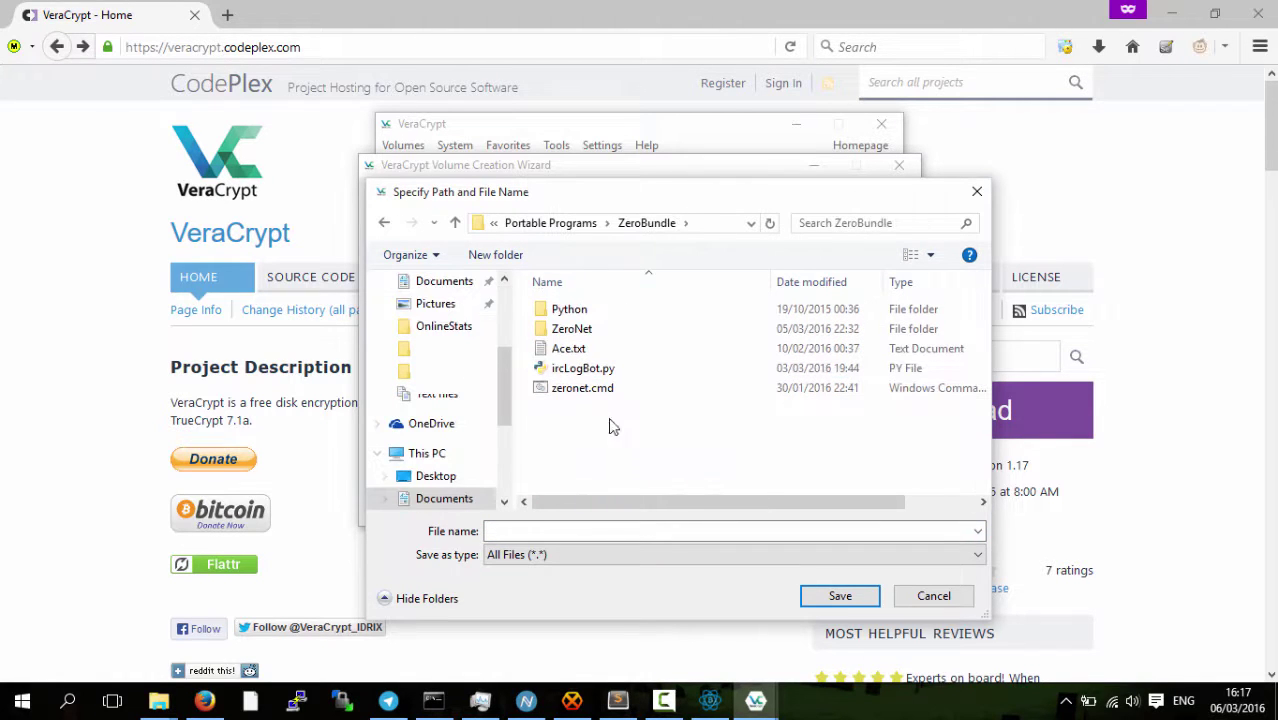
left_click(594, 530)
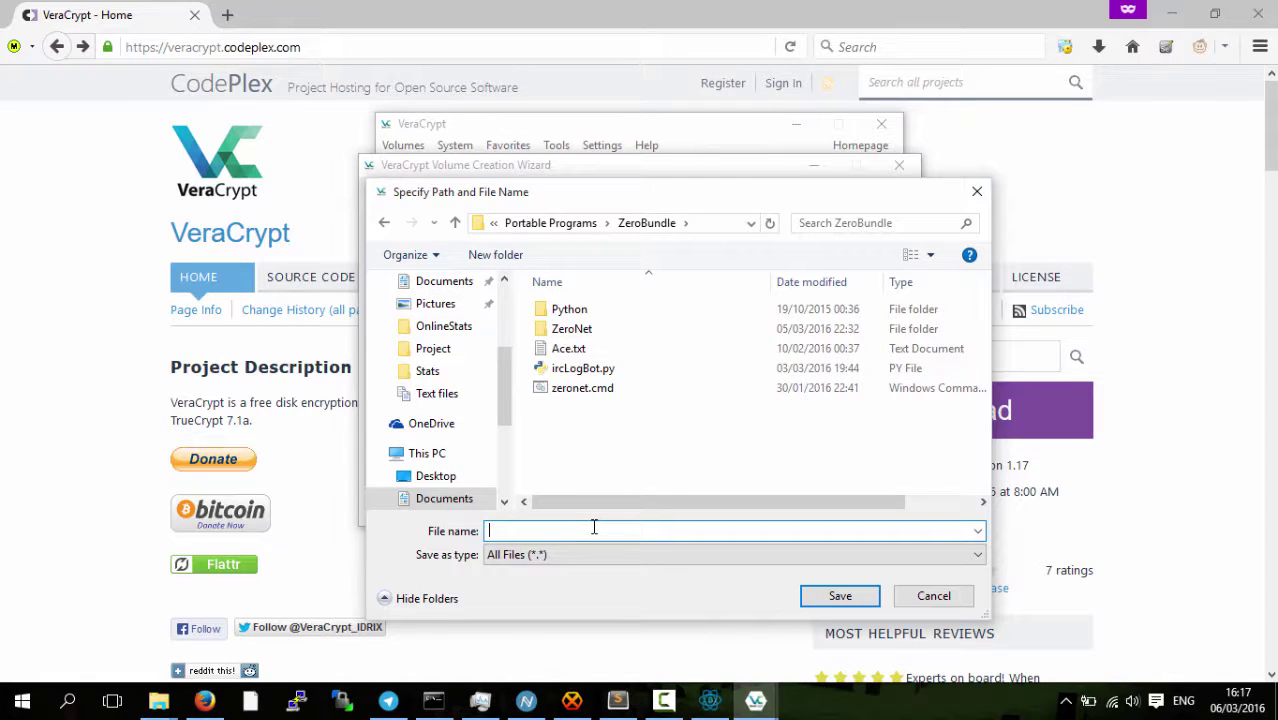
type("Z")
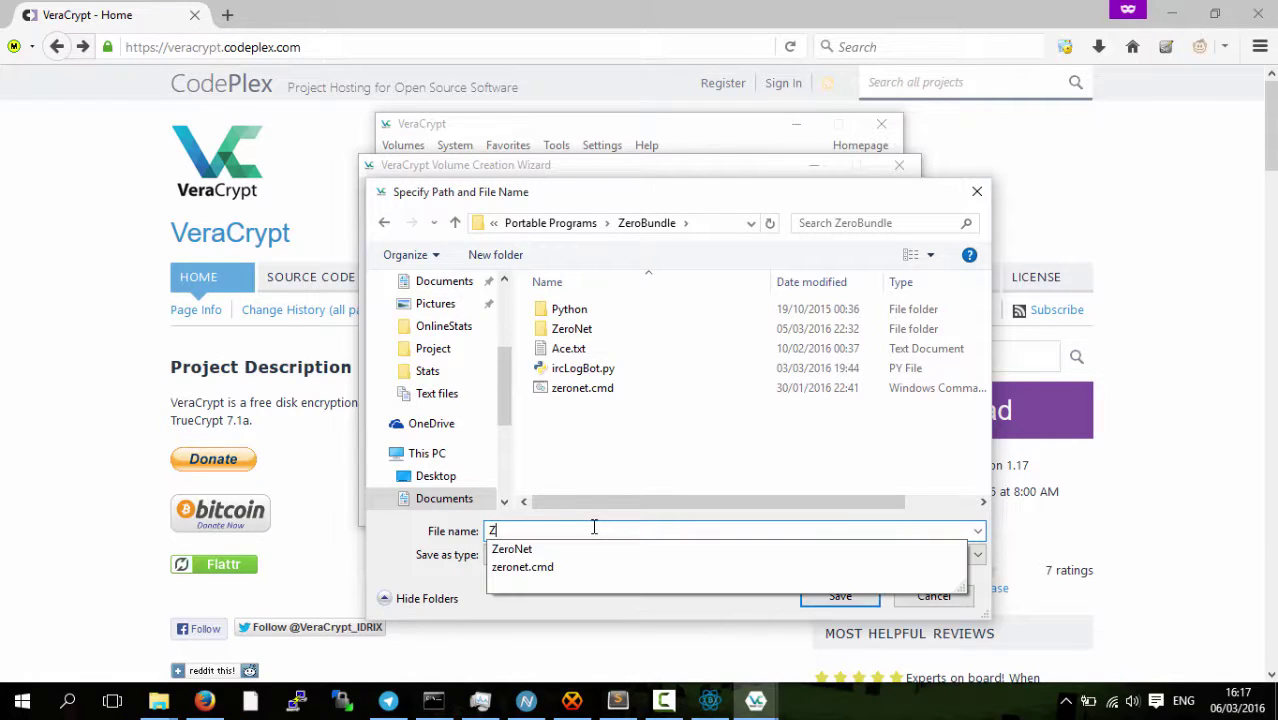
type("erolDBAckup")
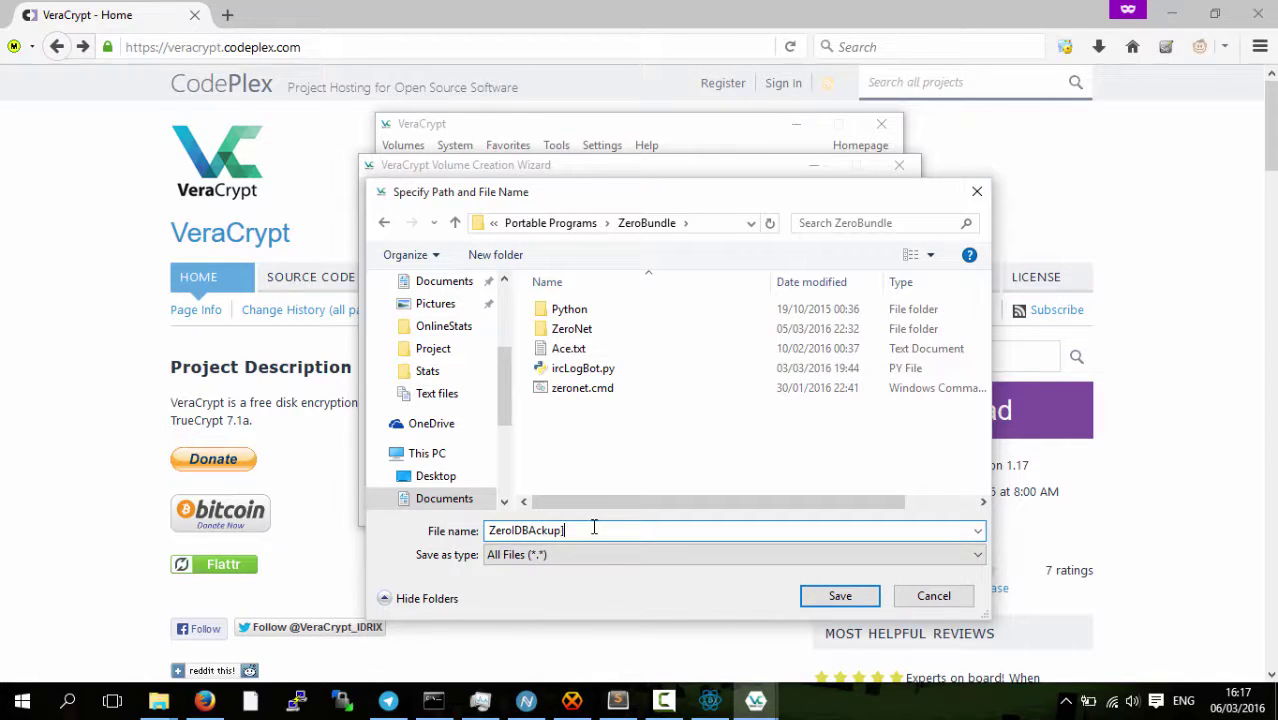
key("BackSpace")
left_click(843, 597)
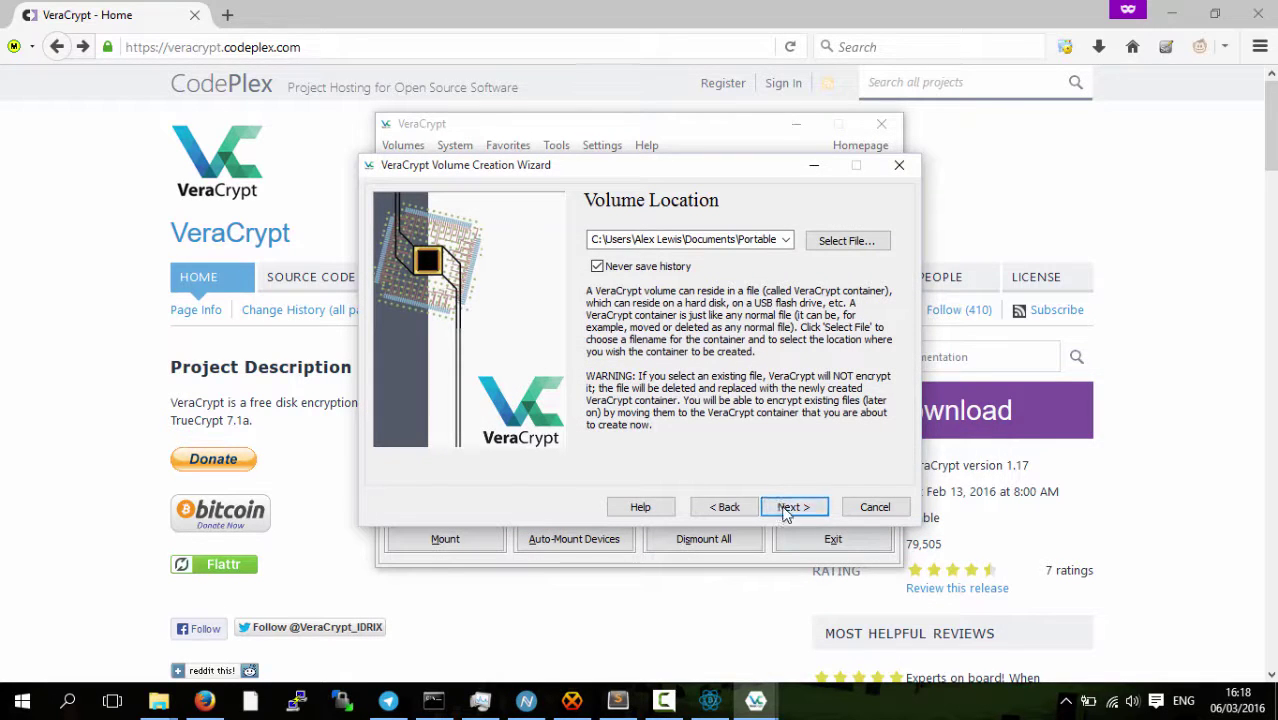
left_click(788, 510)
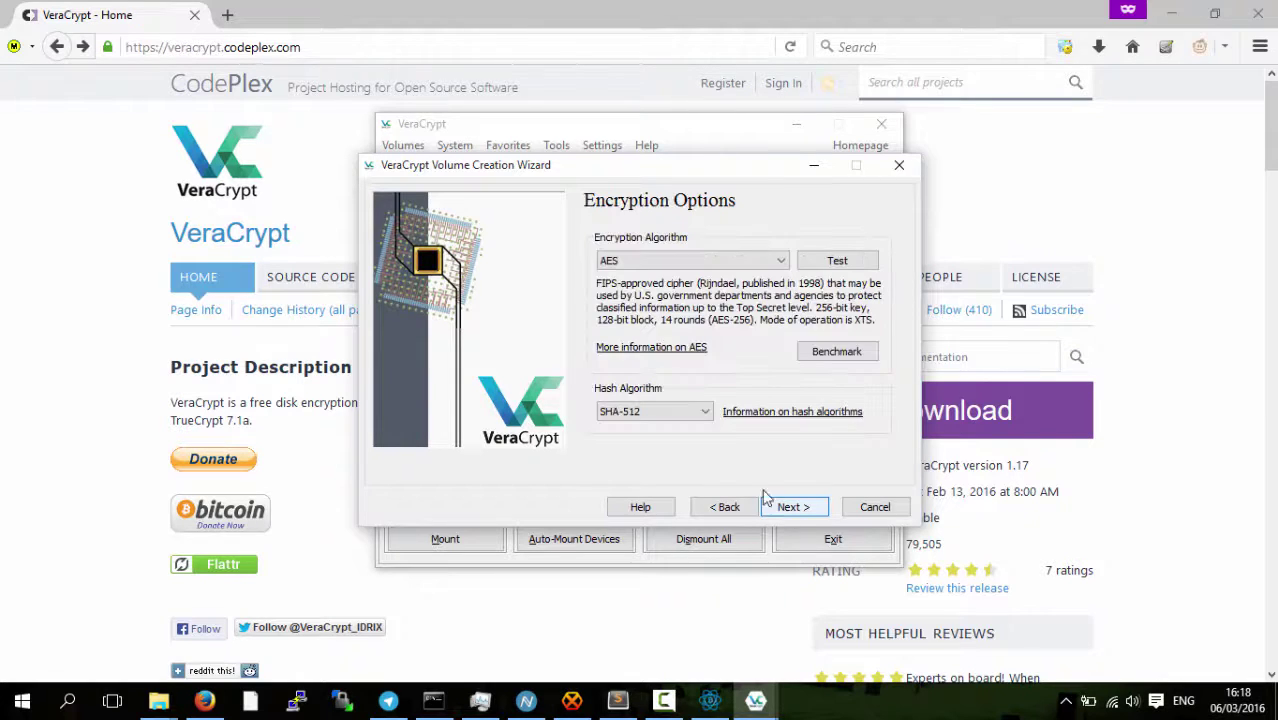
Try the Serpent(Twofish(AES)) encryption algorithm, and look at its test vectors and the hash algorithm choices
left_click(738, 261)
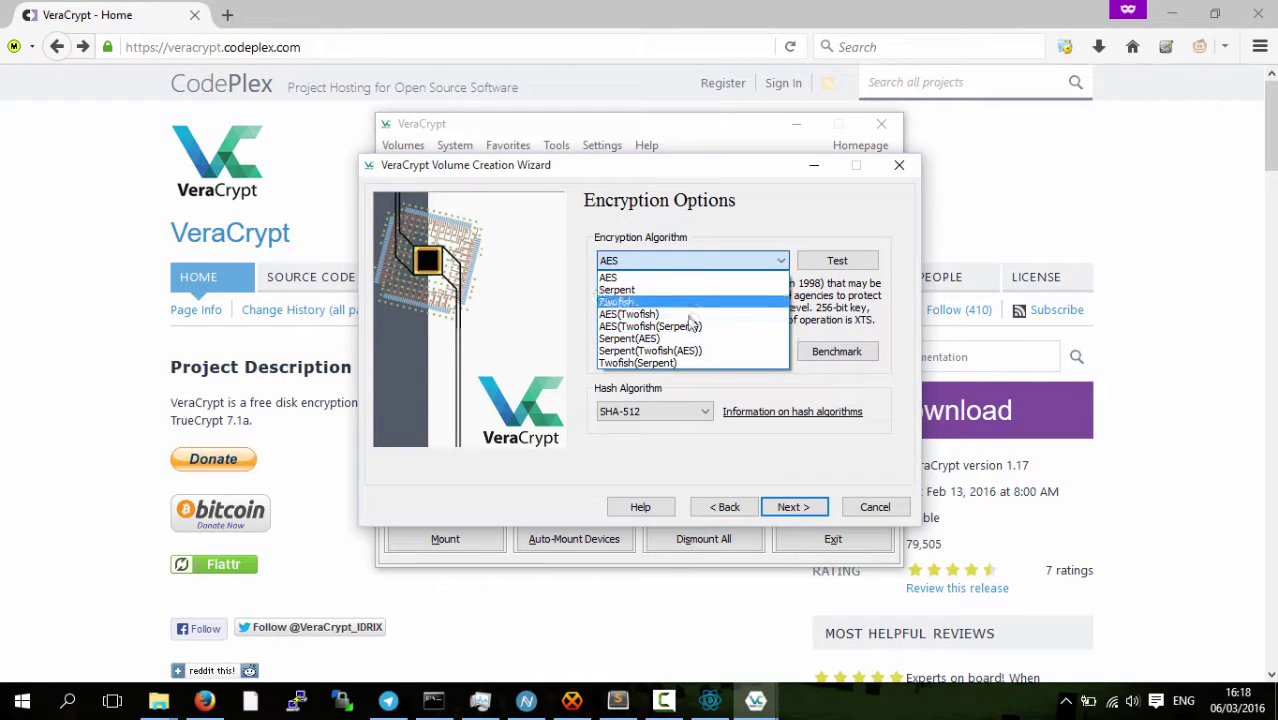
left_click(695, 351)
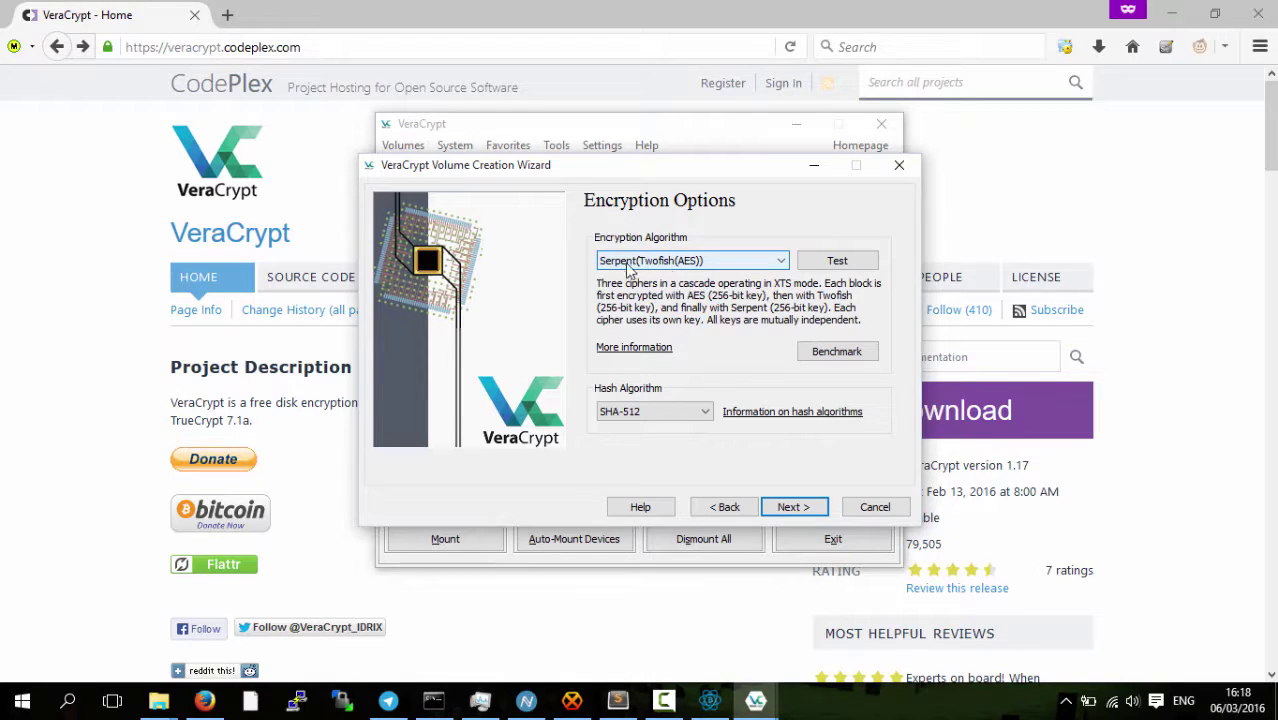
left_click(836, 261)
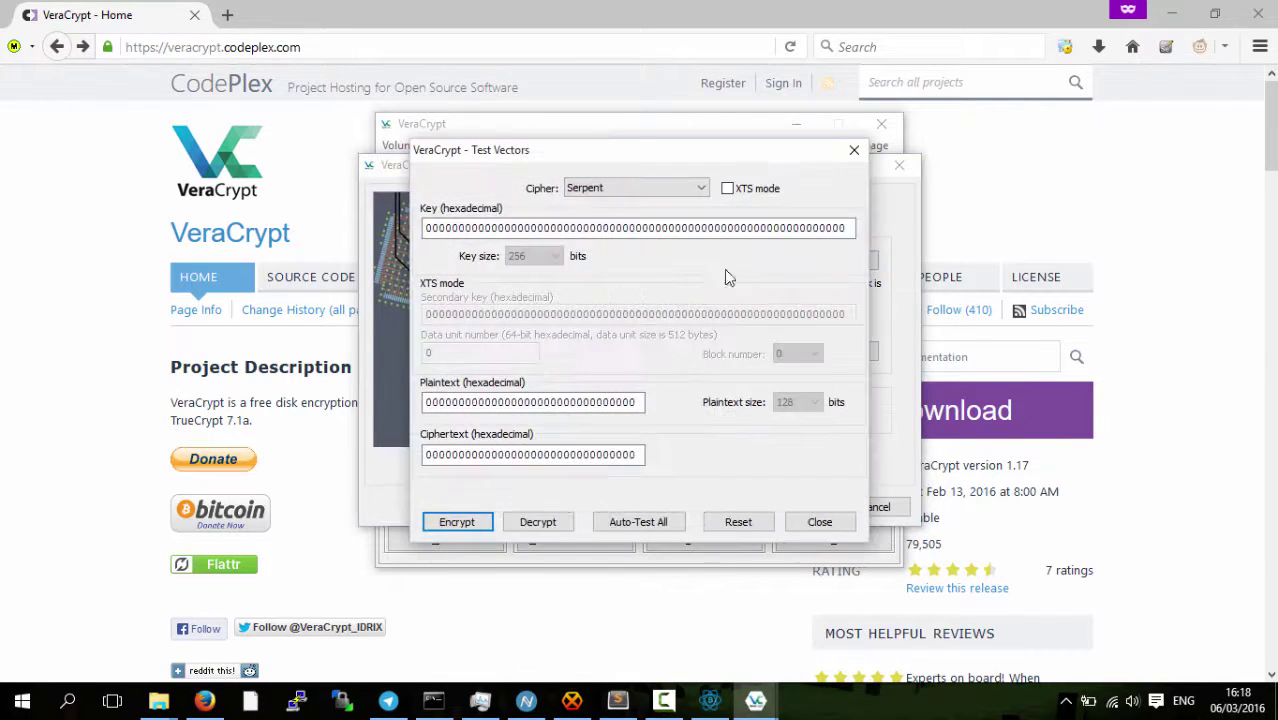
left_click(854, 150)
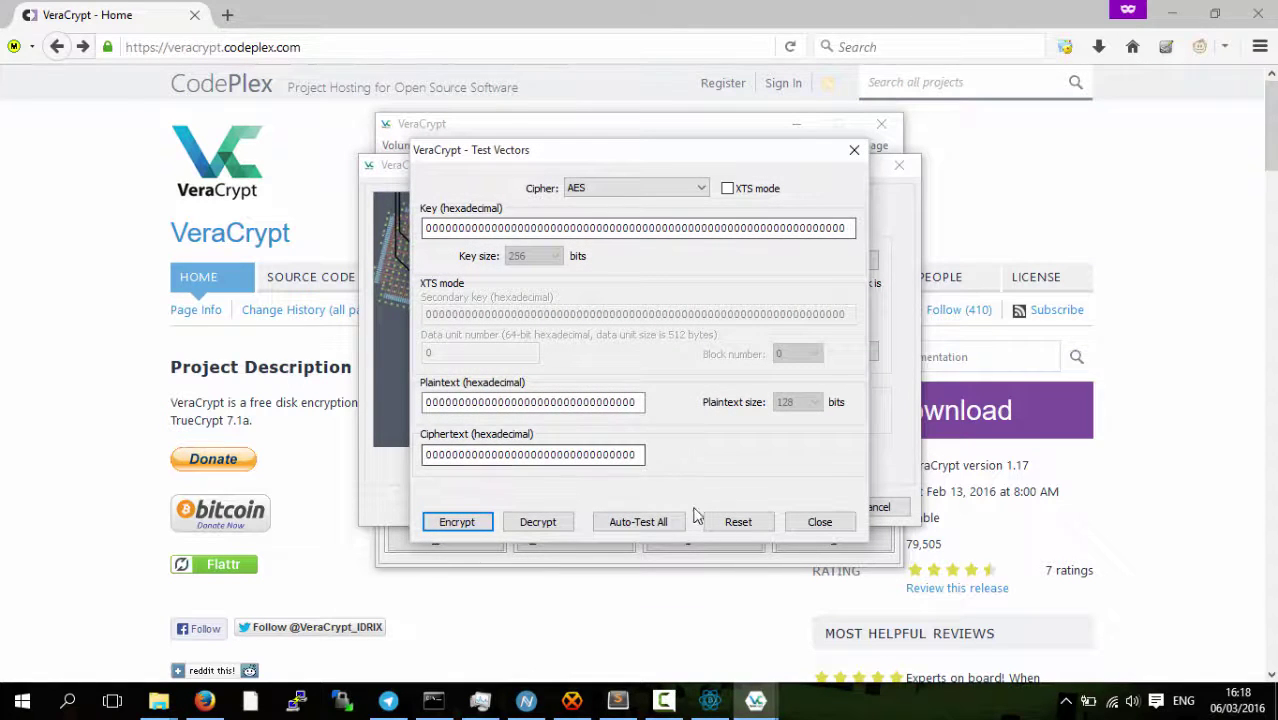
left_click(819, 521)
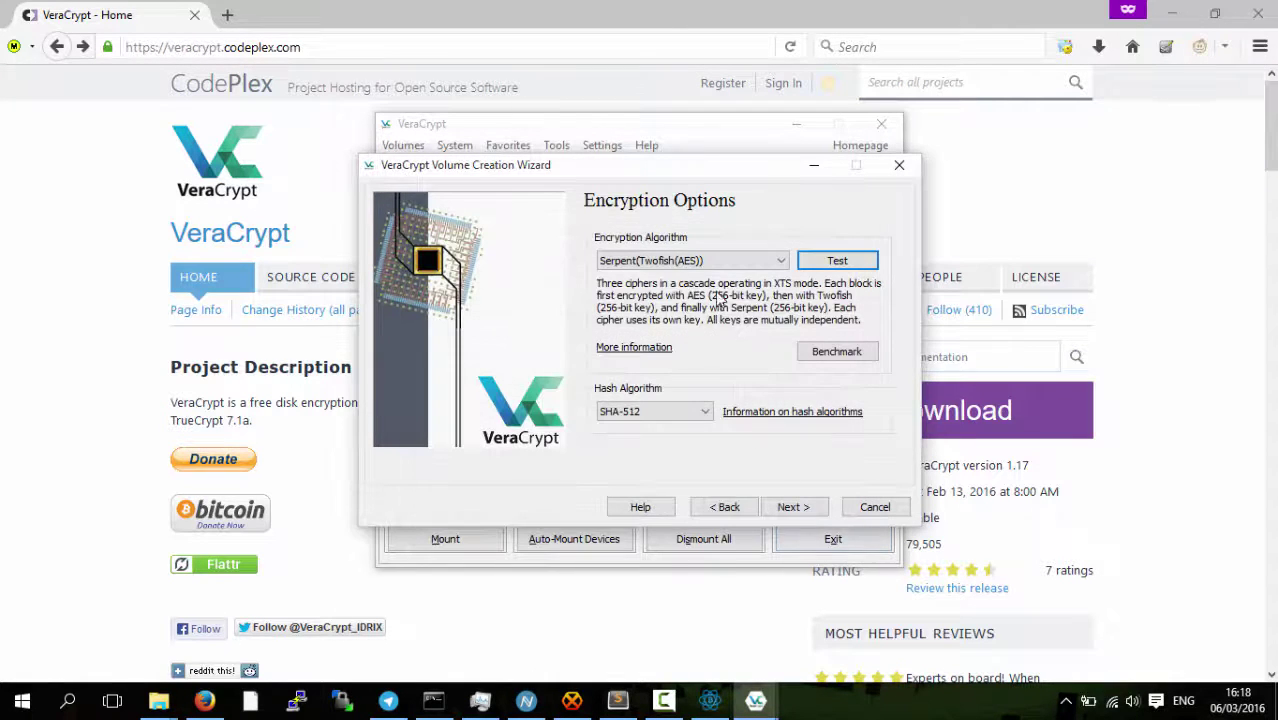
left_click(690, 413)
left_click(686, 416)
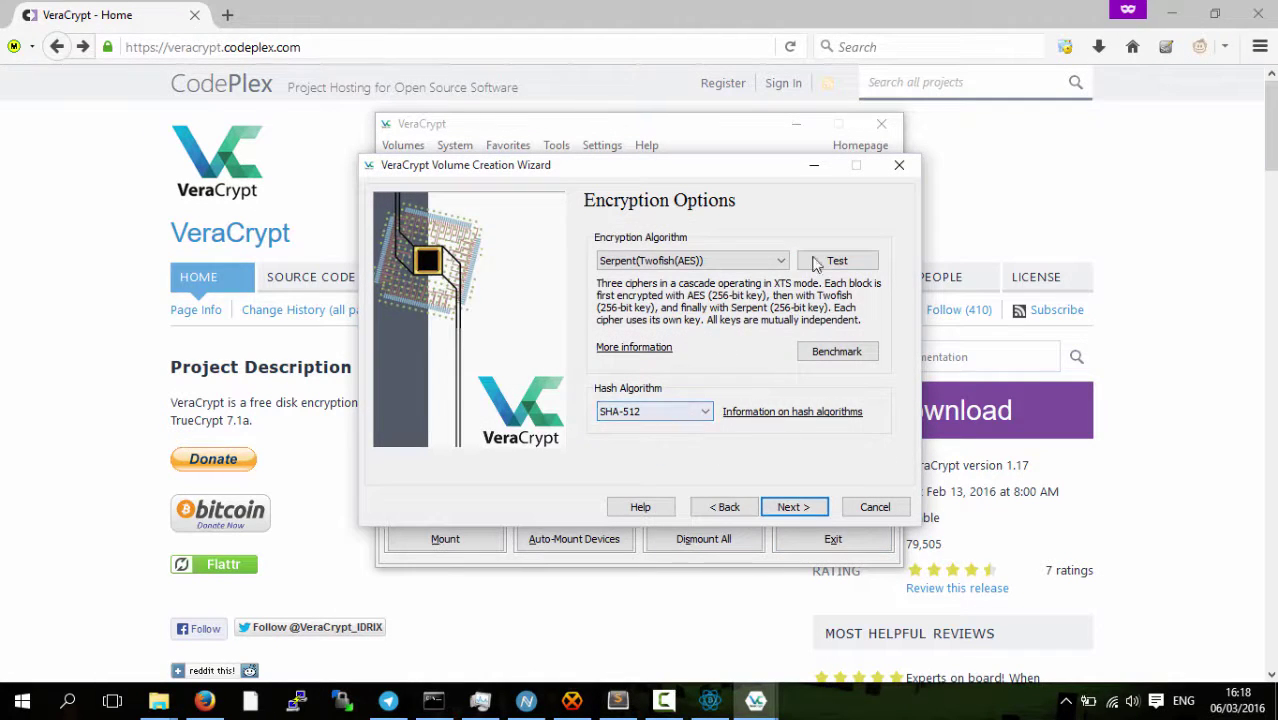
Set the encryption algorithm to AES and accept it with the SHA-512 hash algorithm
left_click(752, 260)
left_click(688, 280)
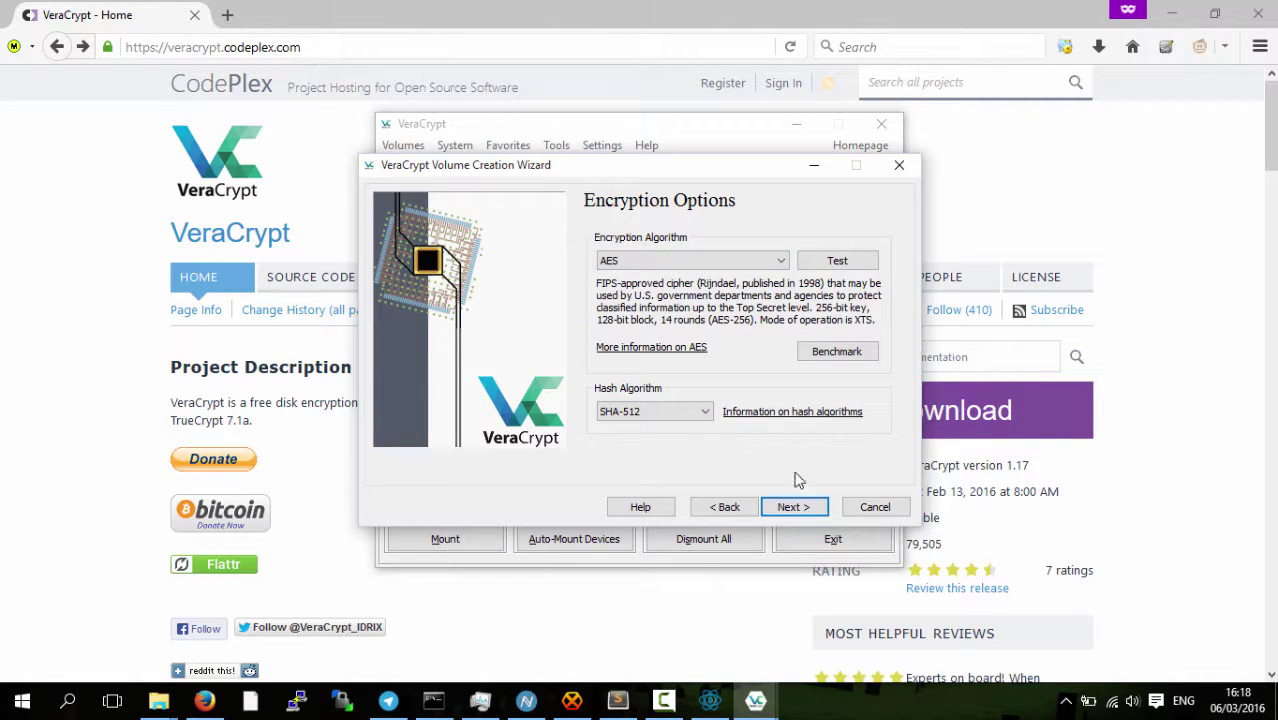
left_click(791, 507)
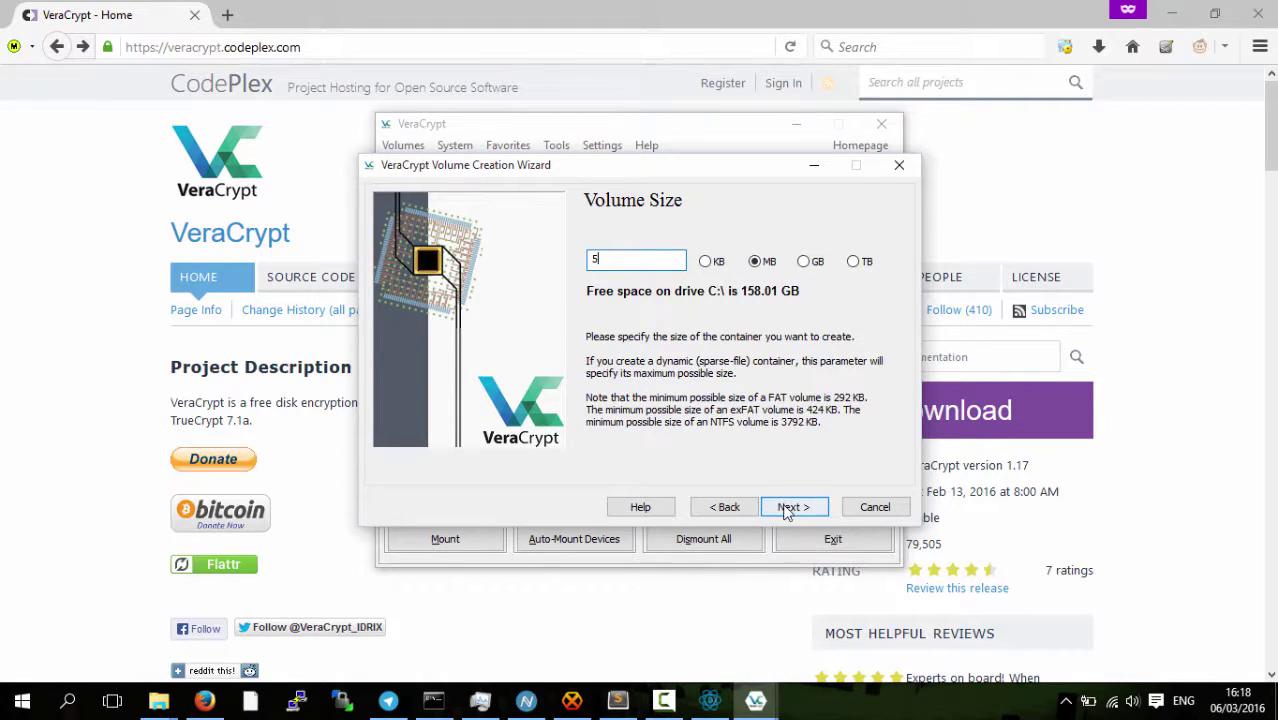
Set the volume size to 10 MB
key("BackSpace")
type("10")
left_click(793, 507)
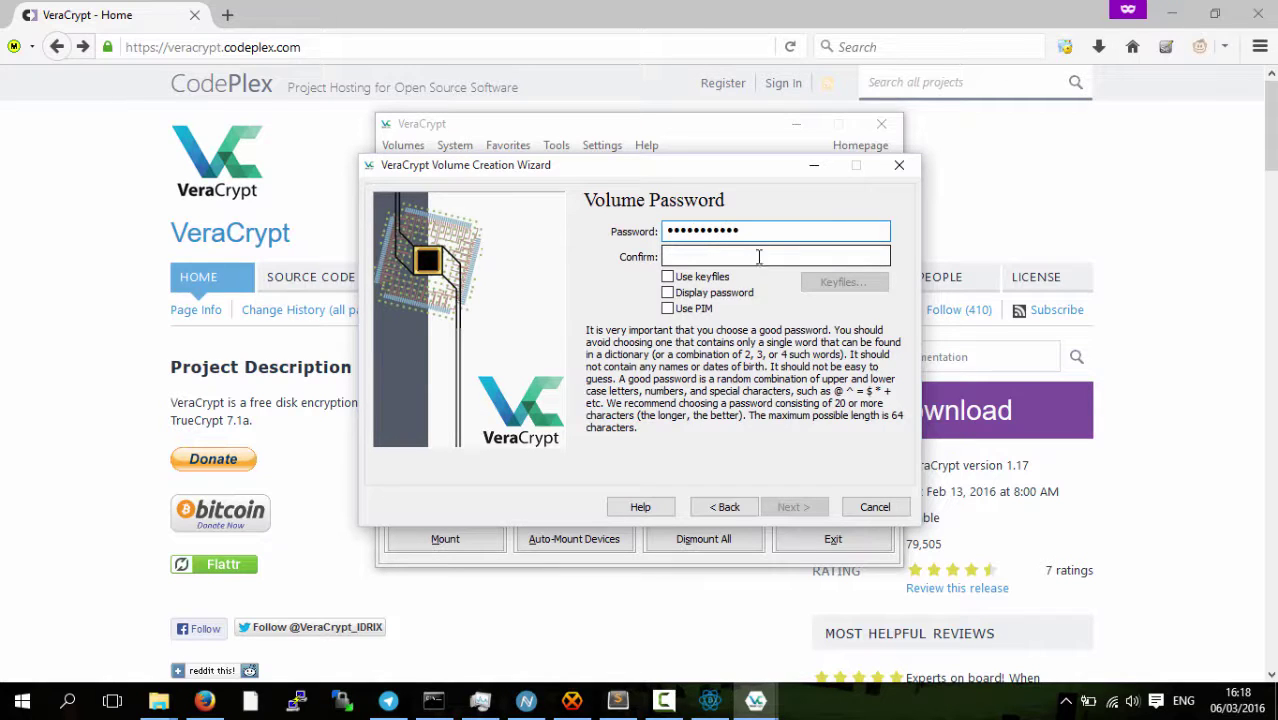
Enter the volume password again in the confirmation field and accept using a short password
left_click(745, 251)
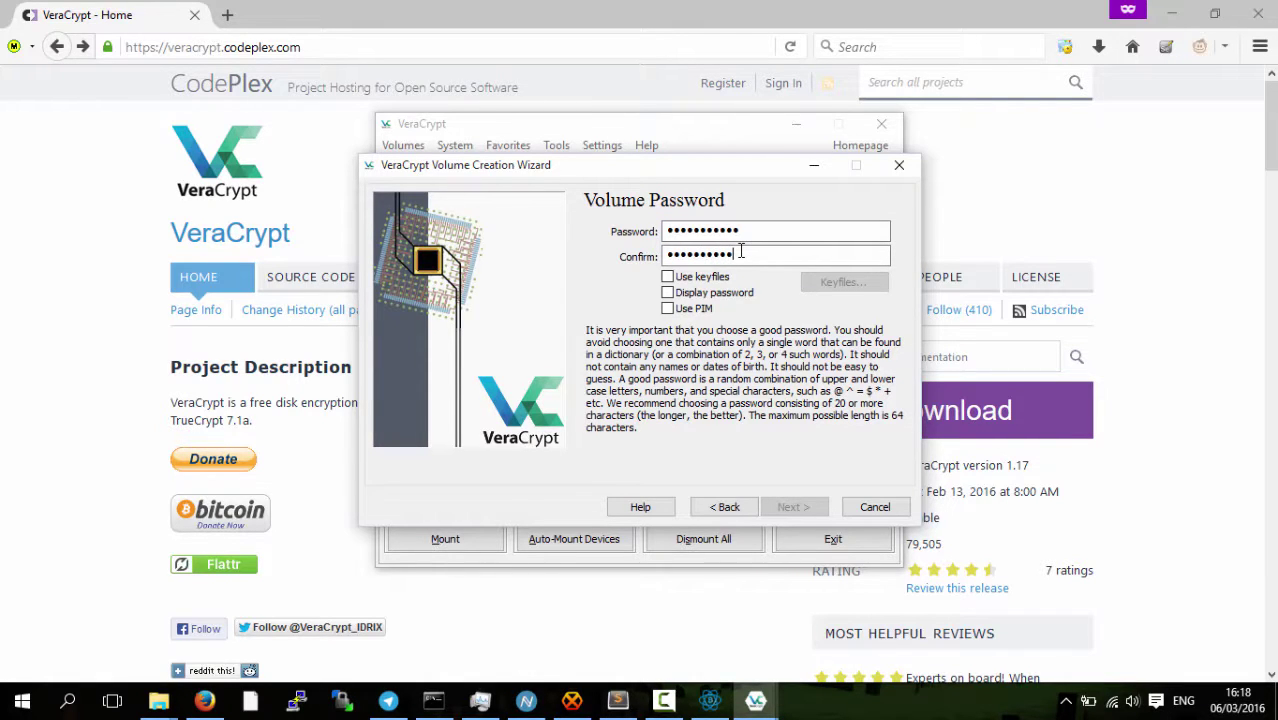
type("1")
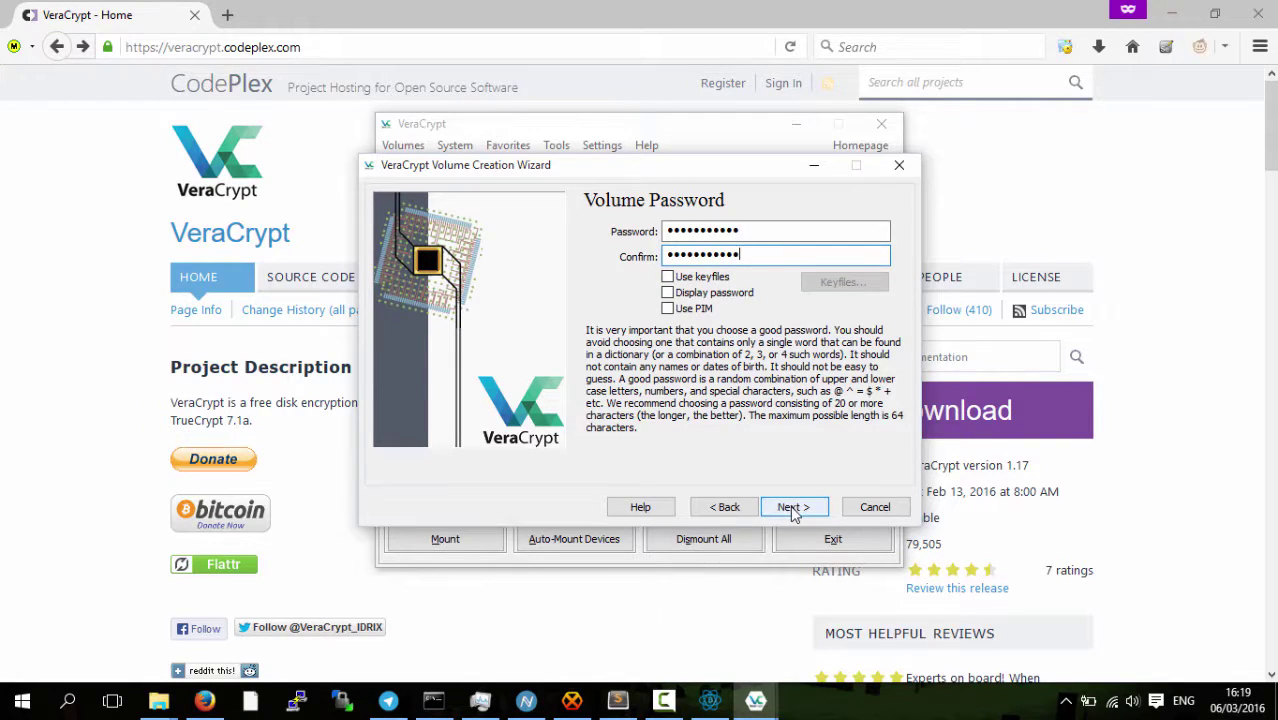
left_click(793, 508)
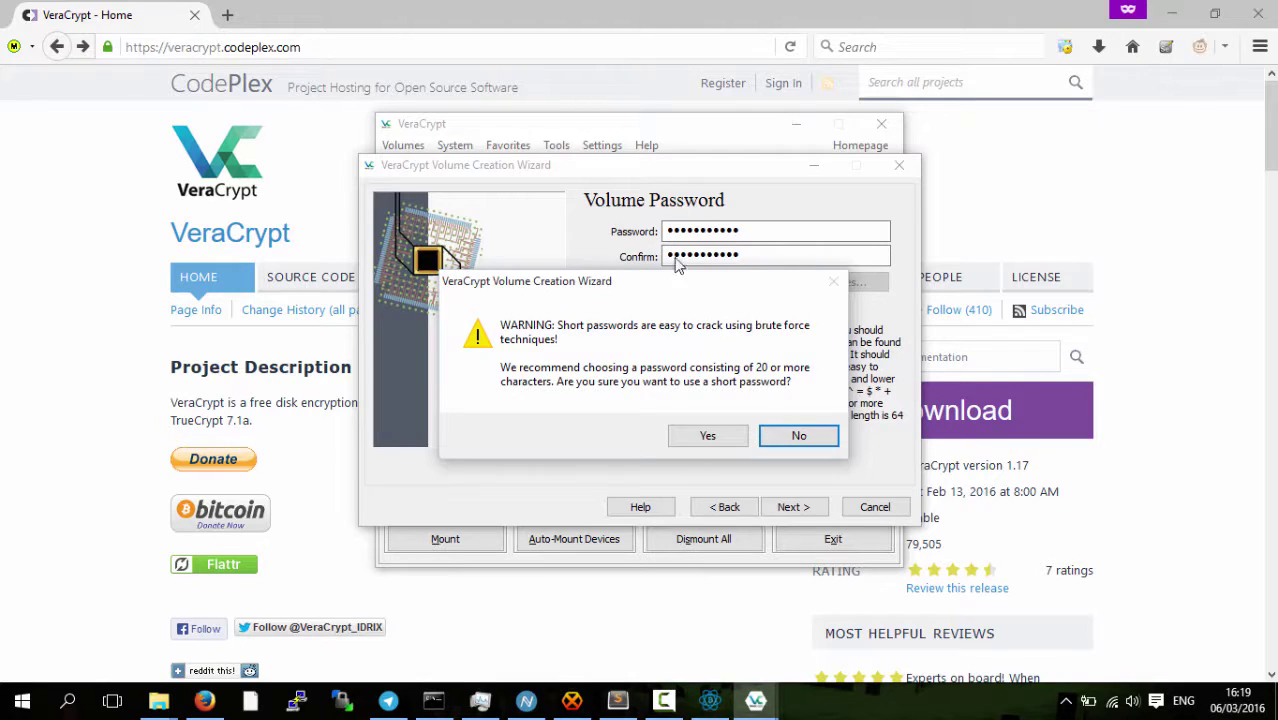
left_click(722, 438)
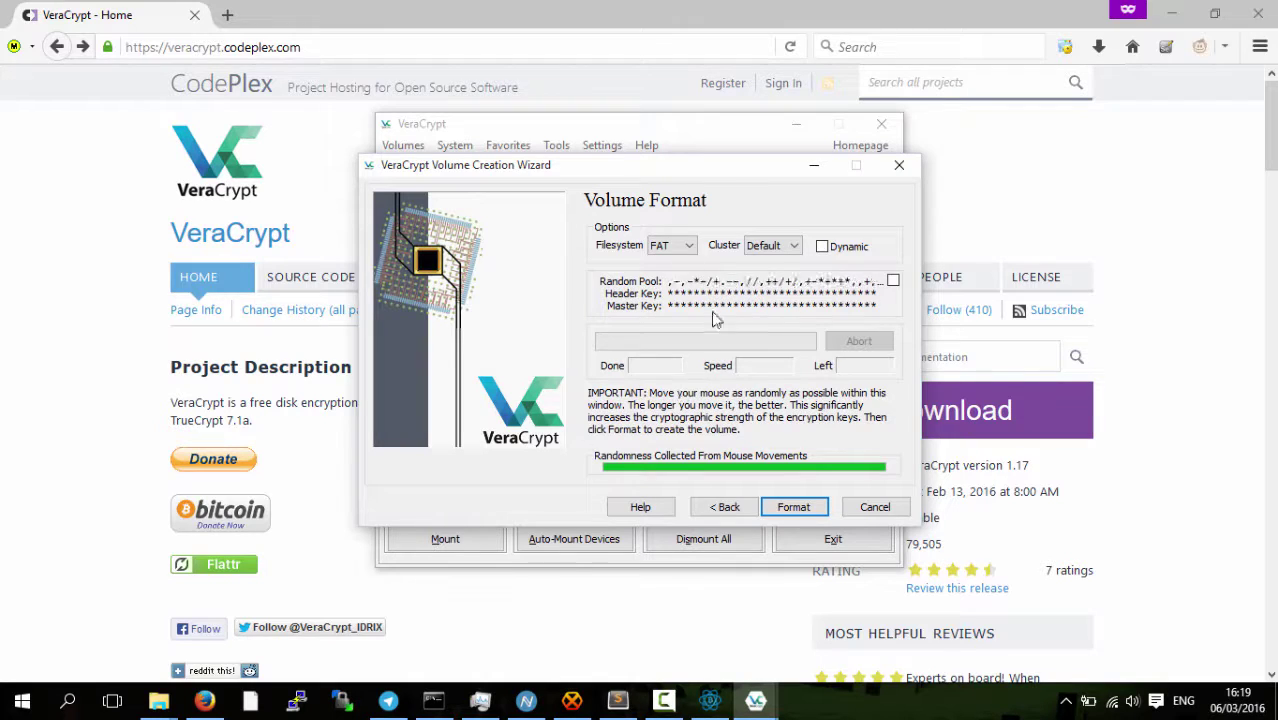
Format the volume with the FAT filesystem and default cluster size, and return to the start of the Volume Creation Wizard
left_click(788, 506)
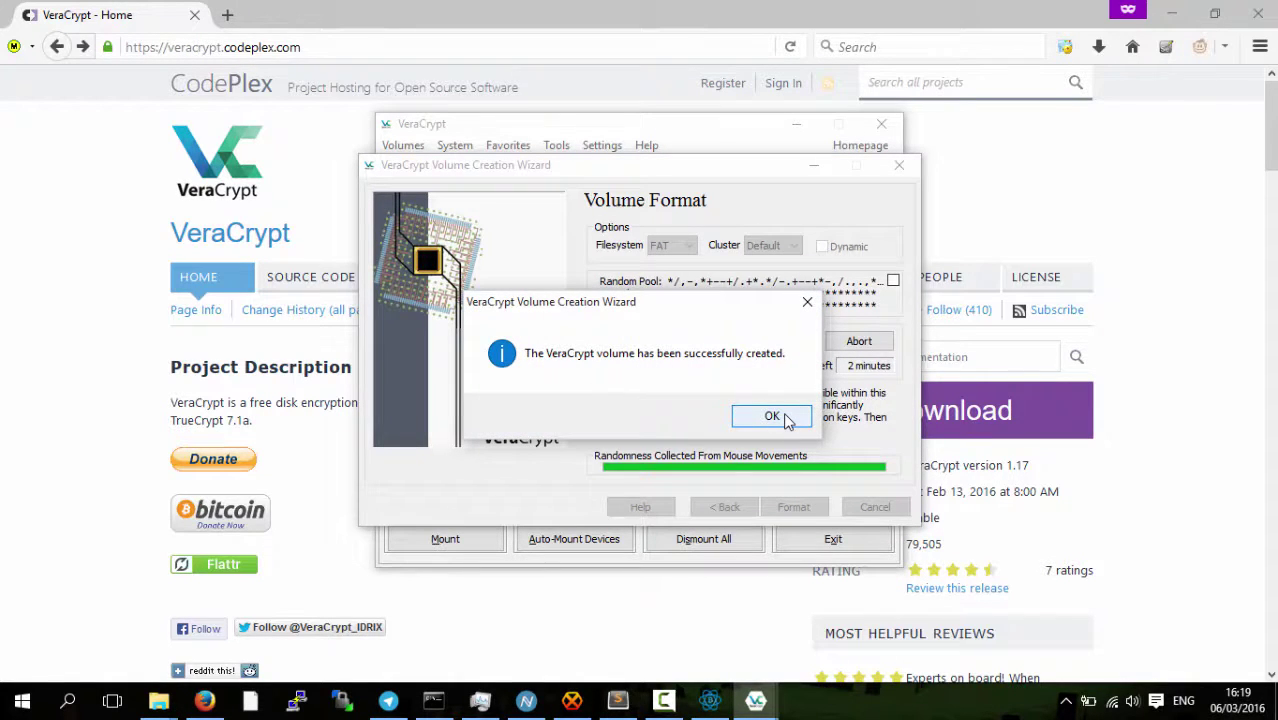
left_click(772, 416)
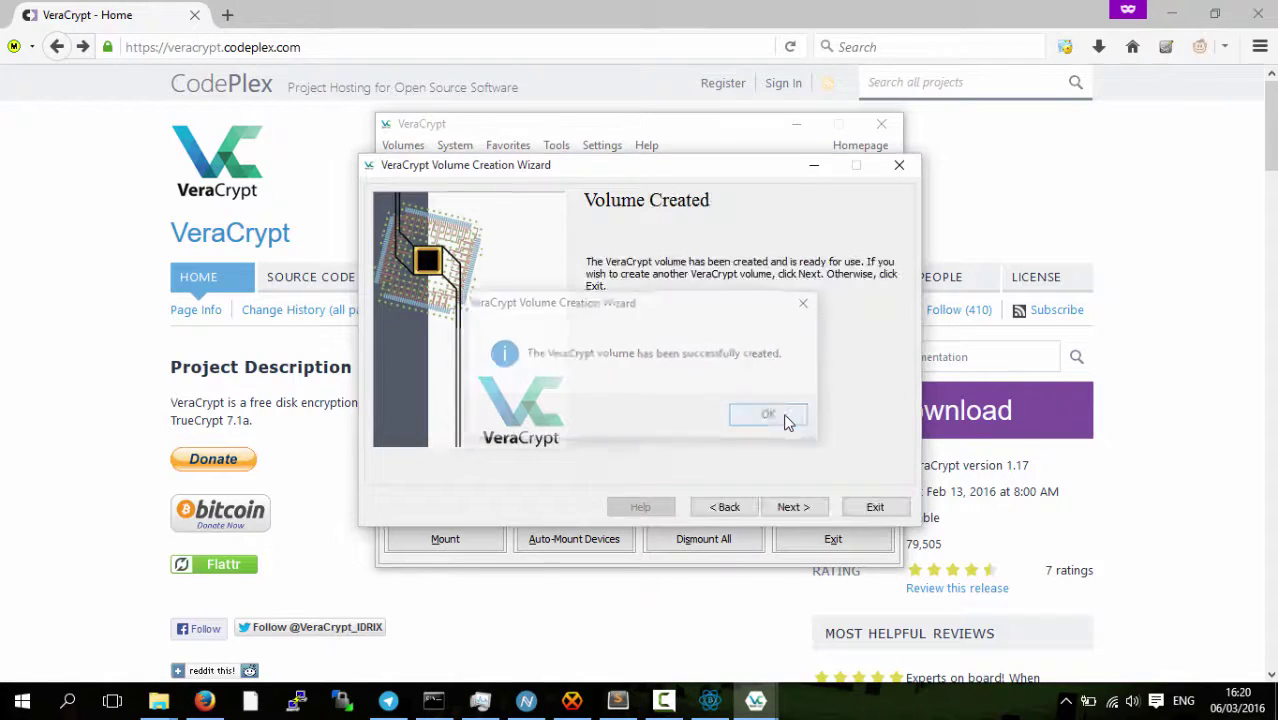
left_click(790, 507)
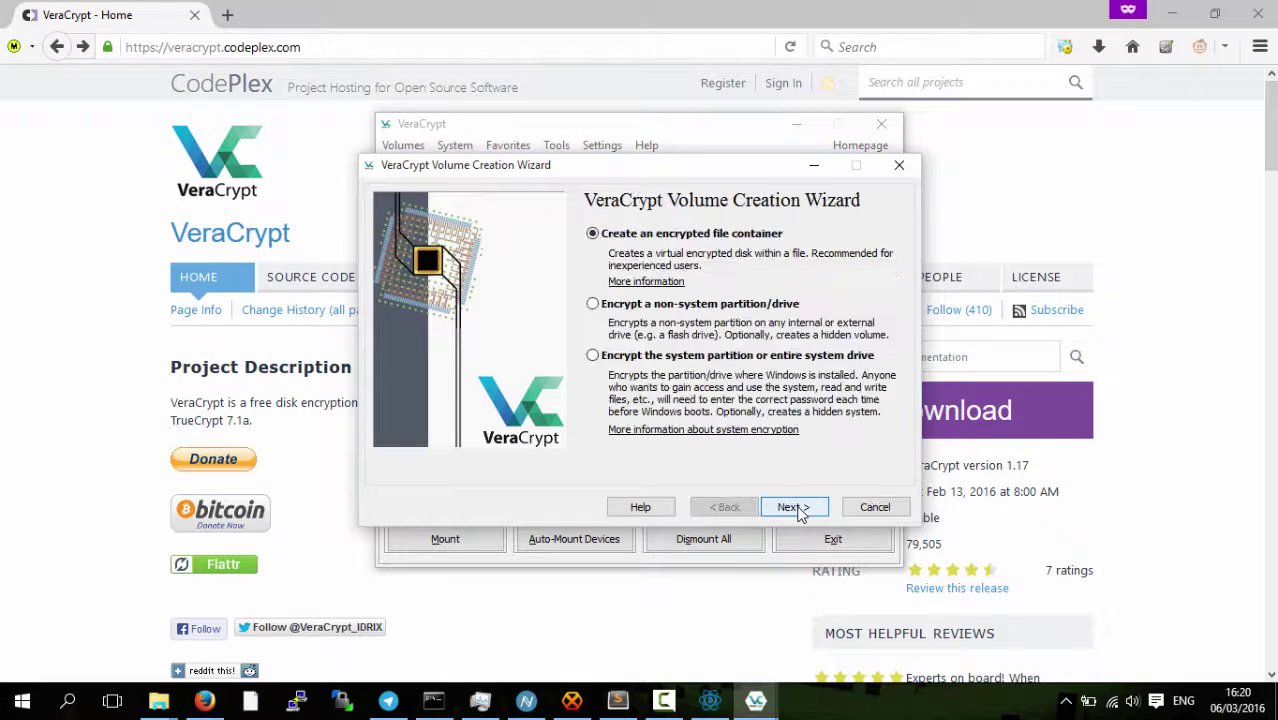
Leave the Volume Creation Wizard and mount the ZeroIDBackup file from the ZeroBundle folder as drive F:, entering the volume password
left_click(873, 508)
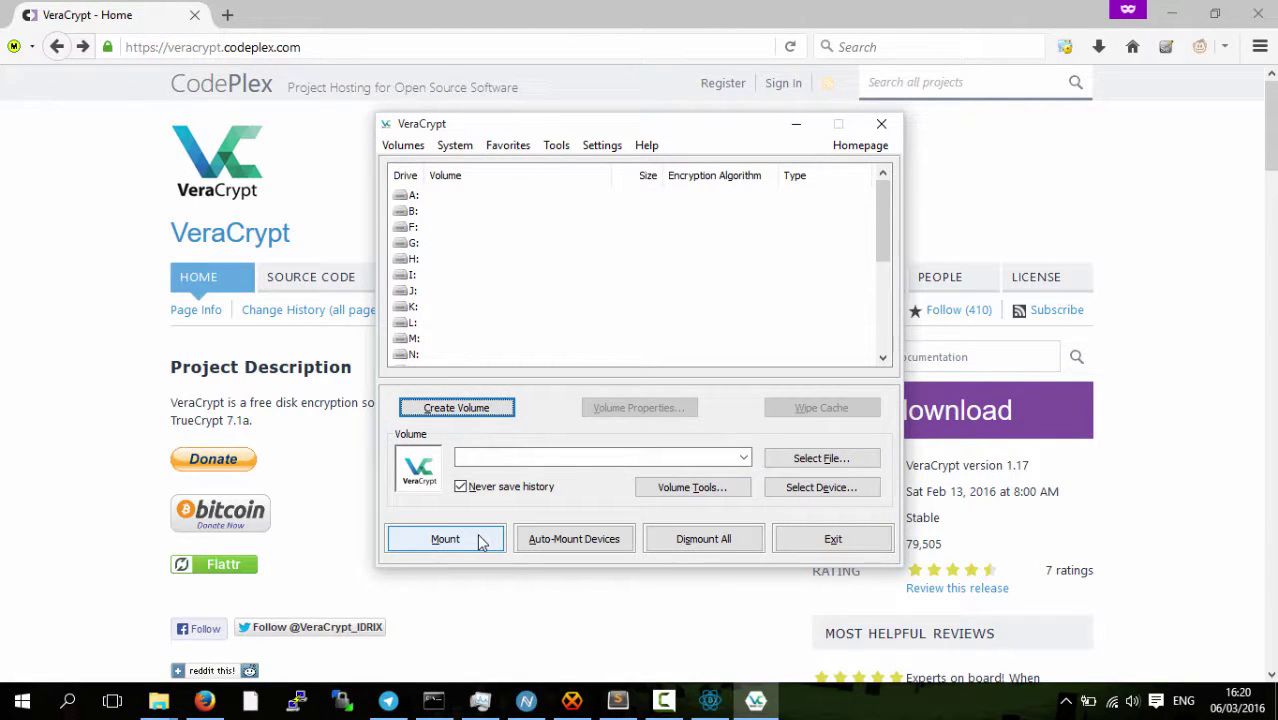
left_click(410, 228)
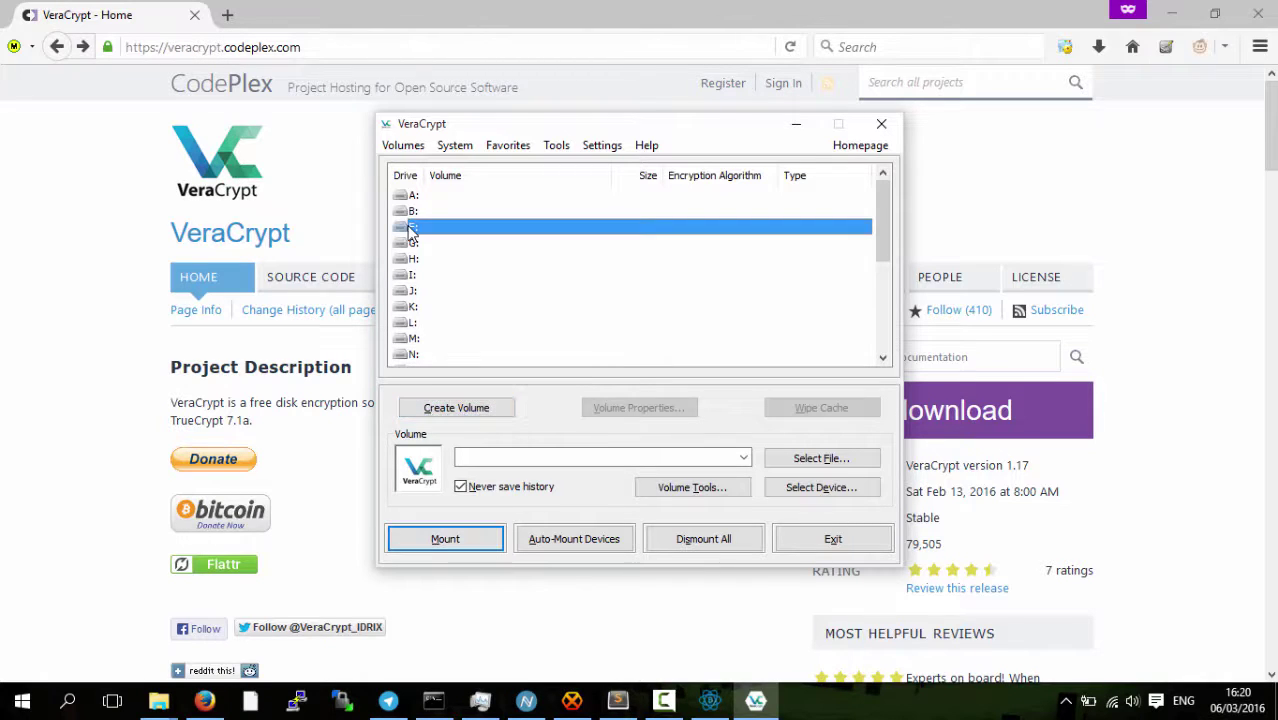
left_click(744, 457)
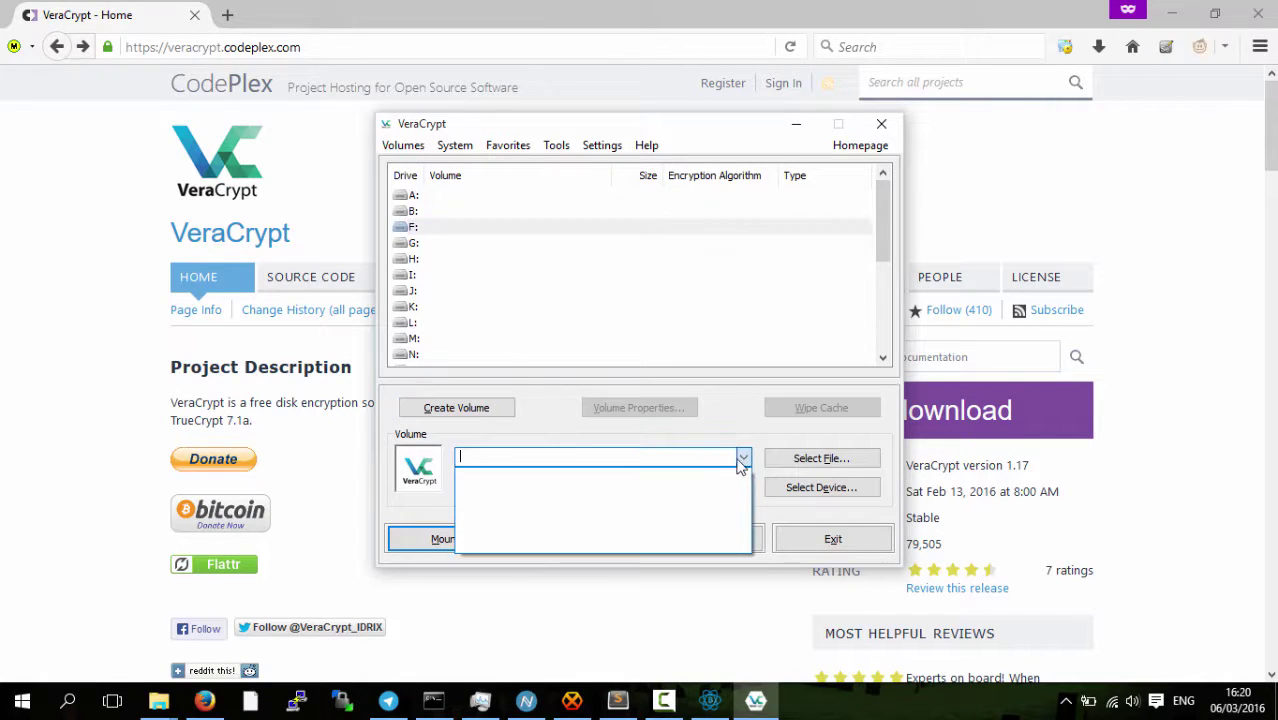
left_click(744, 457)
left_click(808, 459)
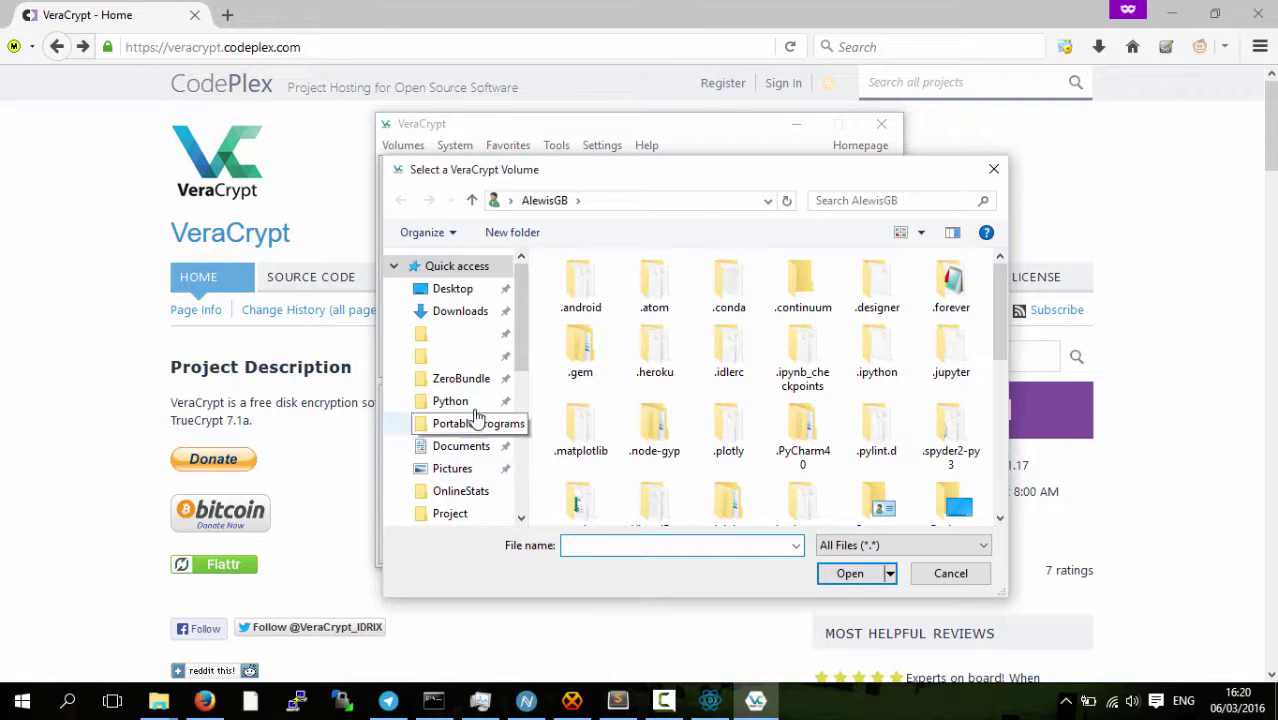
left_click(488, 382)
double_click(600, 366)
left_click(458, 545)
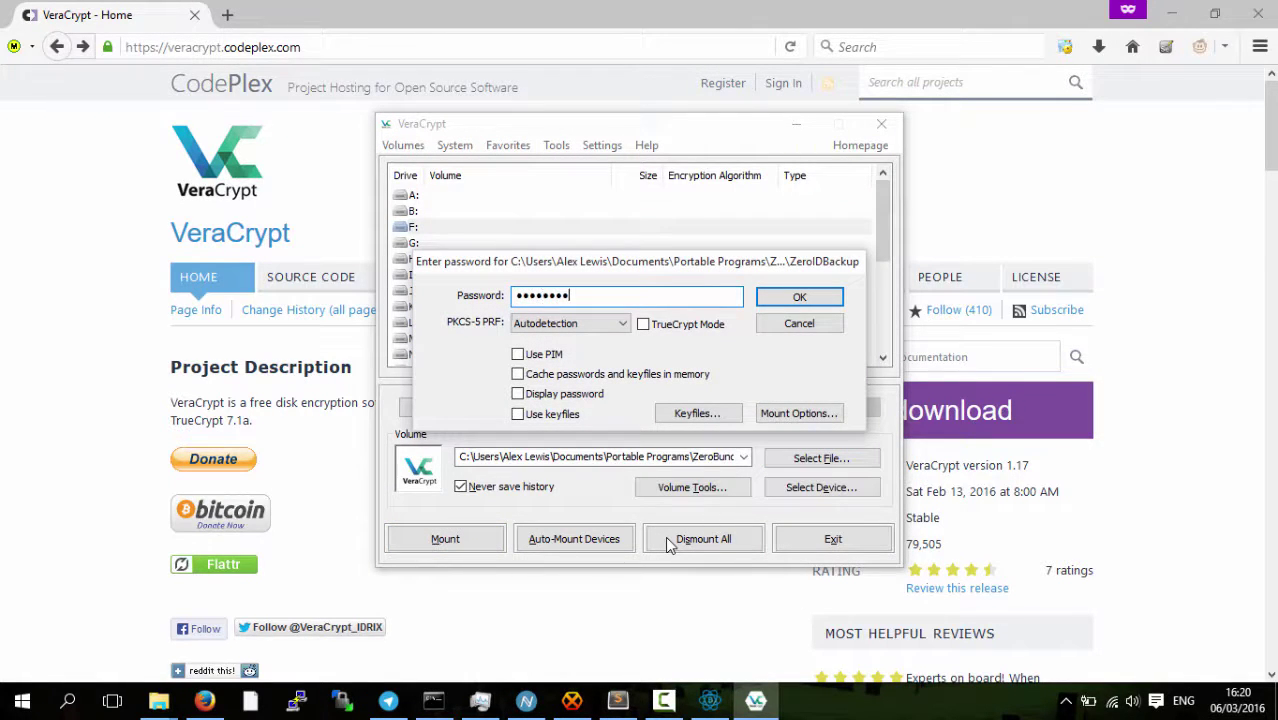
key("Return")
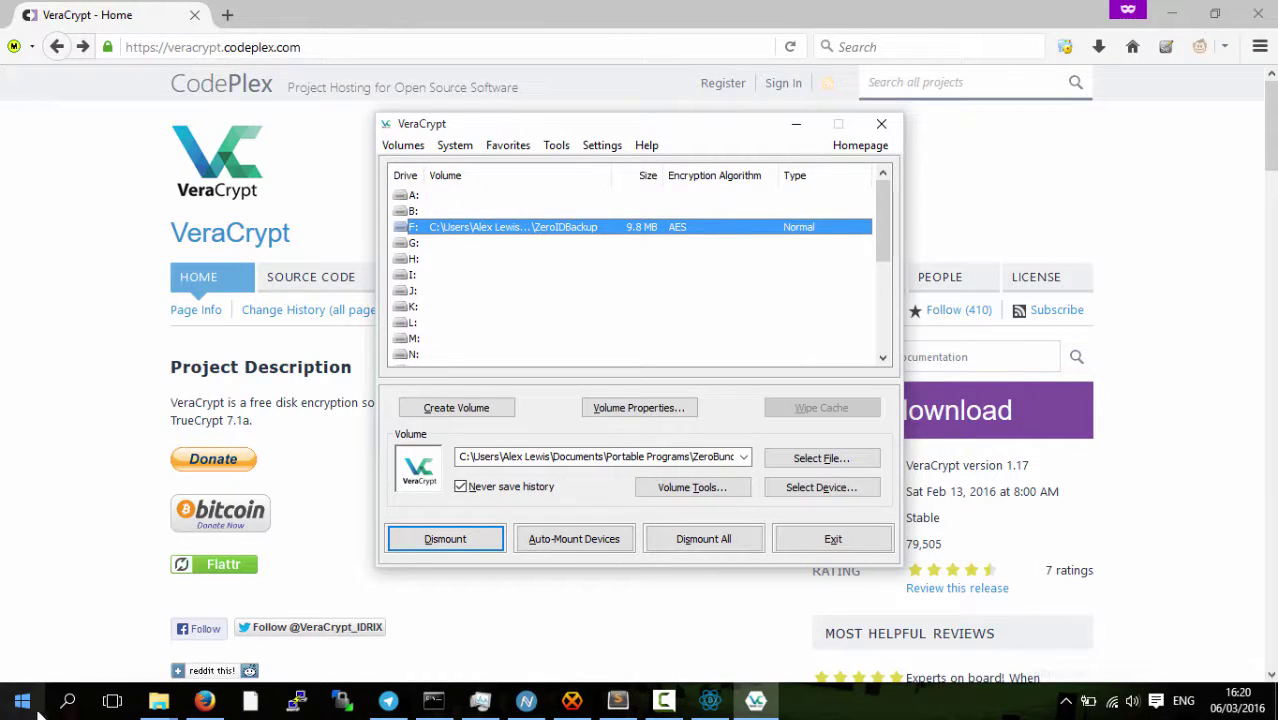
Switch to File Explorer and open the mounted Local Disk (F:) from This PC
left_click(158, 700)
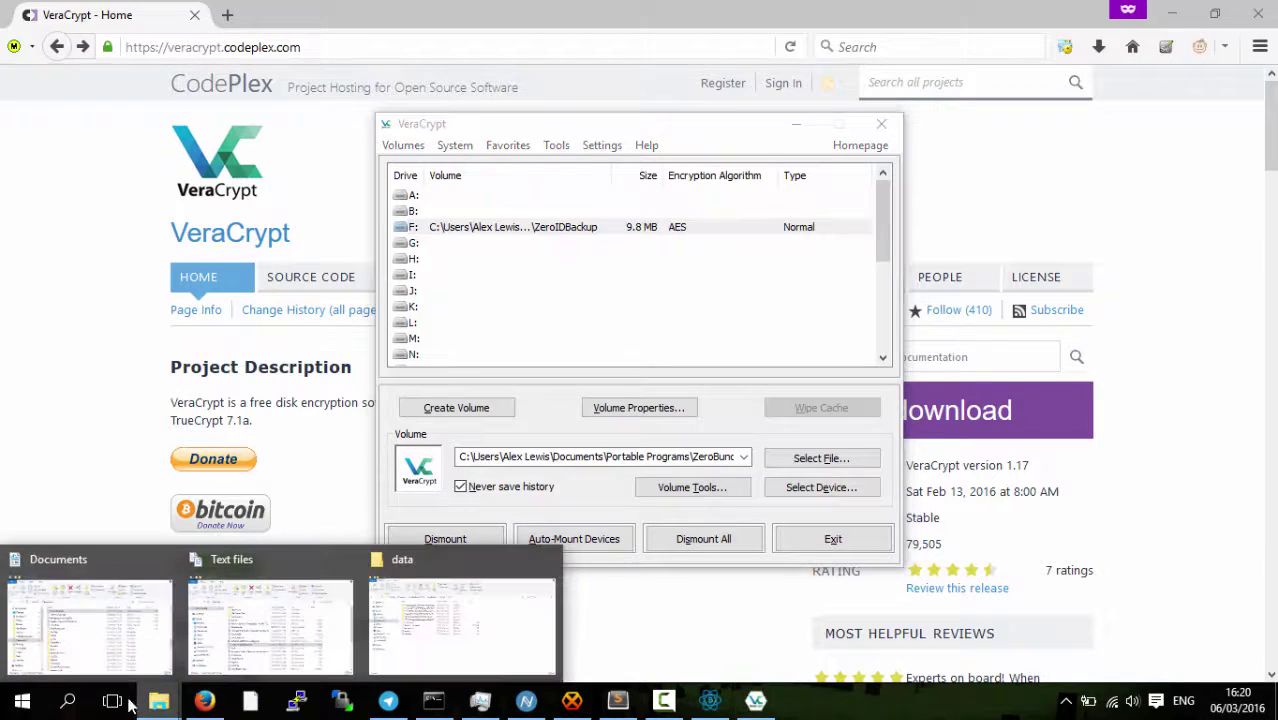
left_click(145, 620)
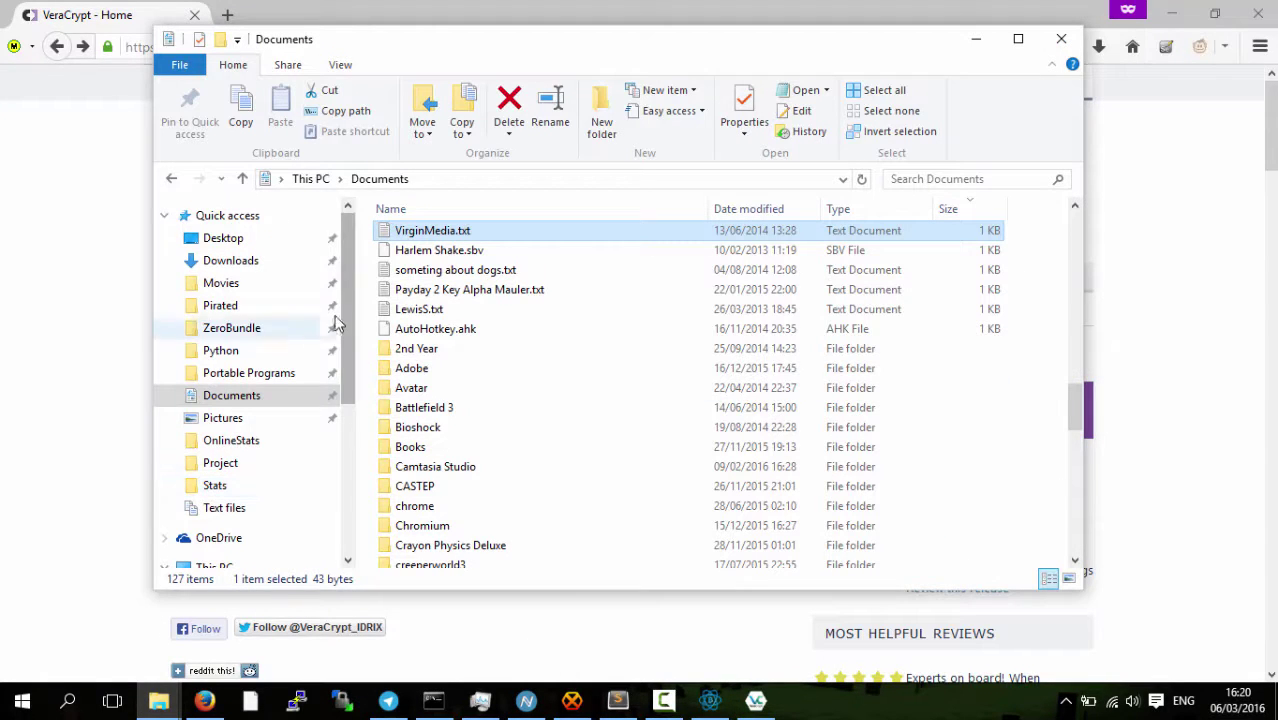
left_click(213, 568)
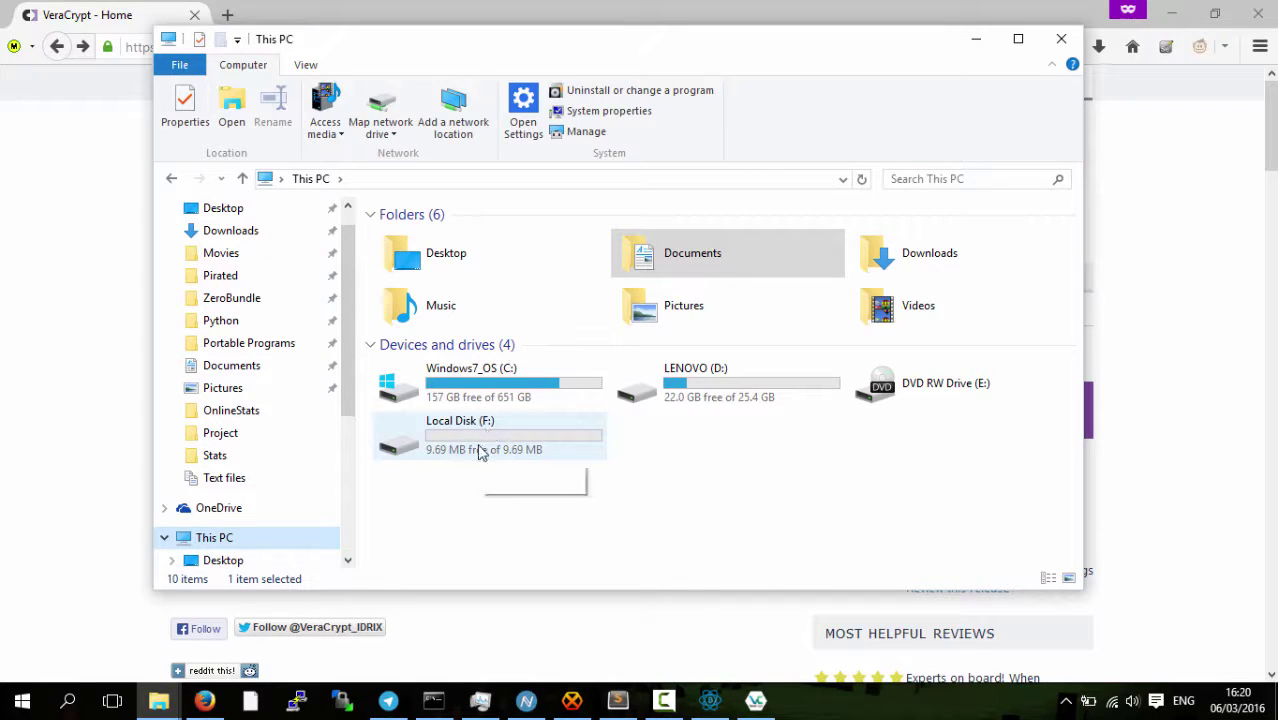
double_click(408, 447)
left_click(171, 180)
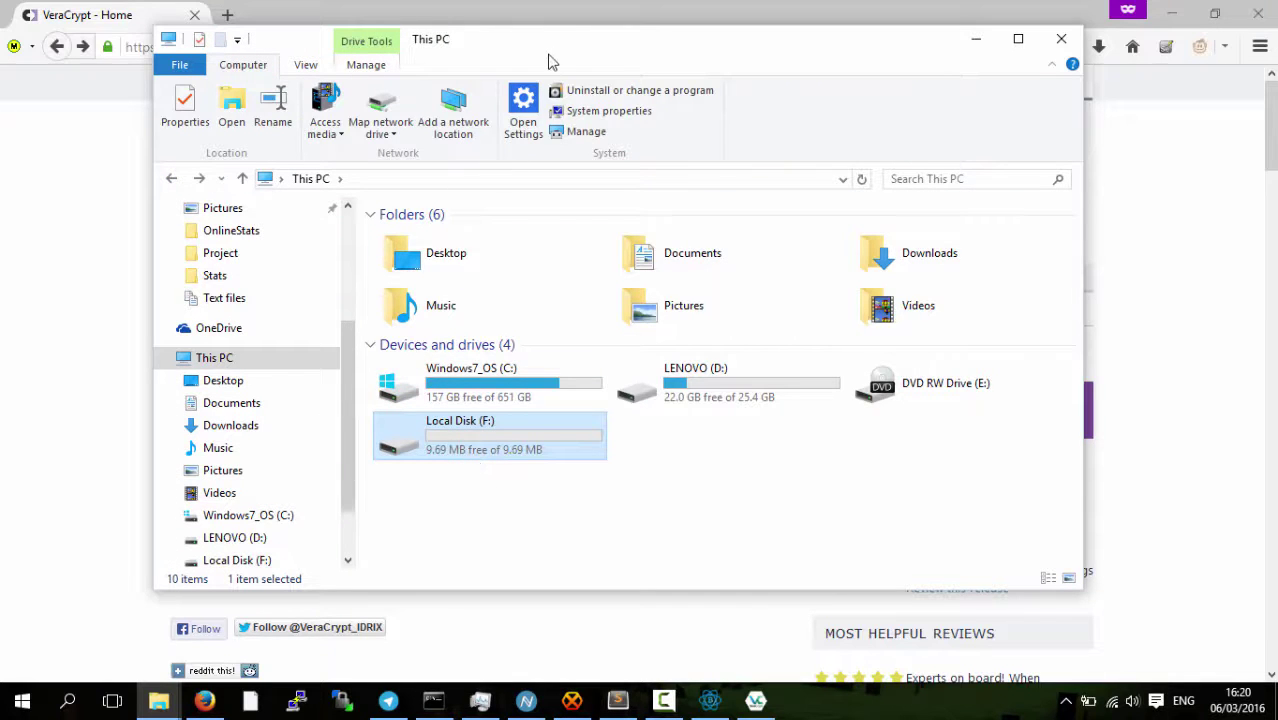
left_click_drag(550, 53, 423, 32)
double_click(367, 433)
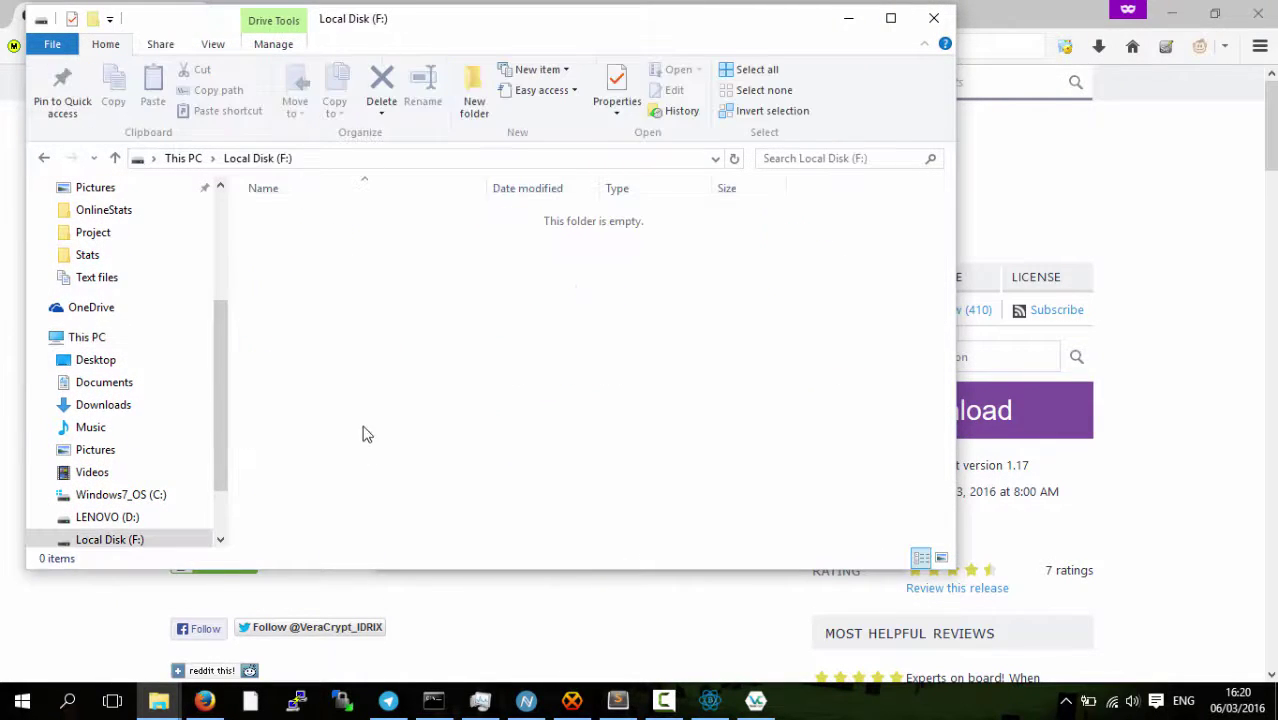
In the other File Explorer window, open the ZeroNet data folder inside Downloads > ZeroBundle-deleteme > ZeroBundle
mouse_move(188, 702)
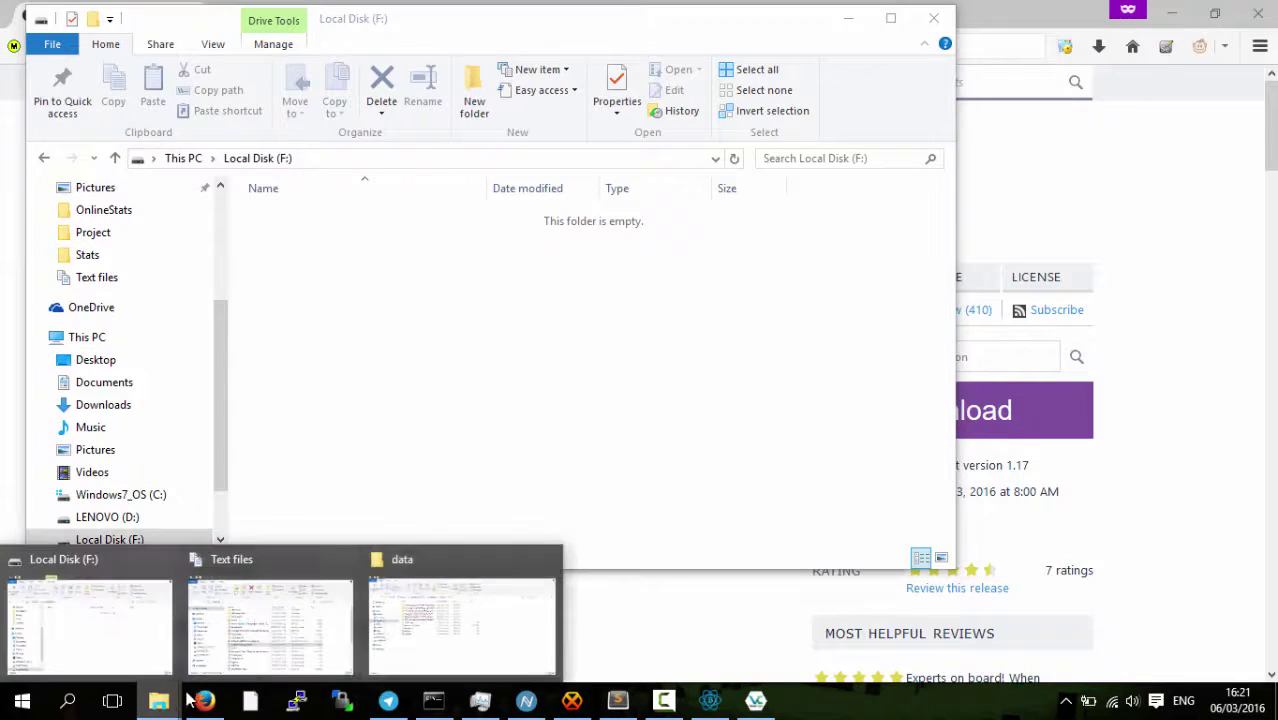
left_click(450, 605)
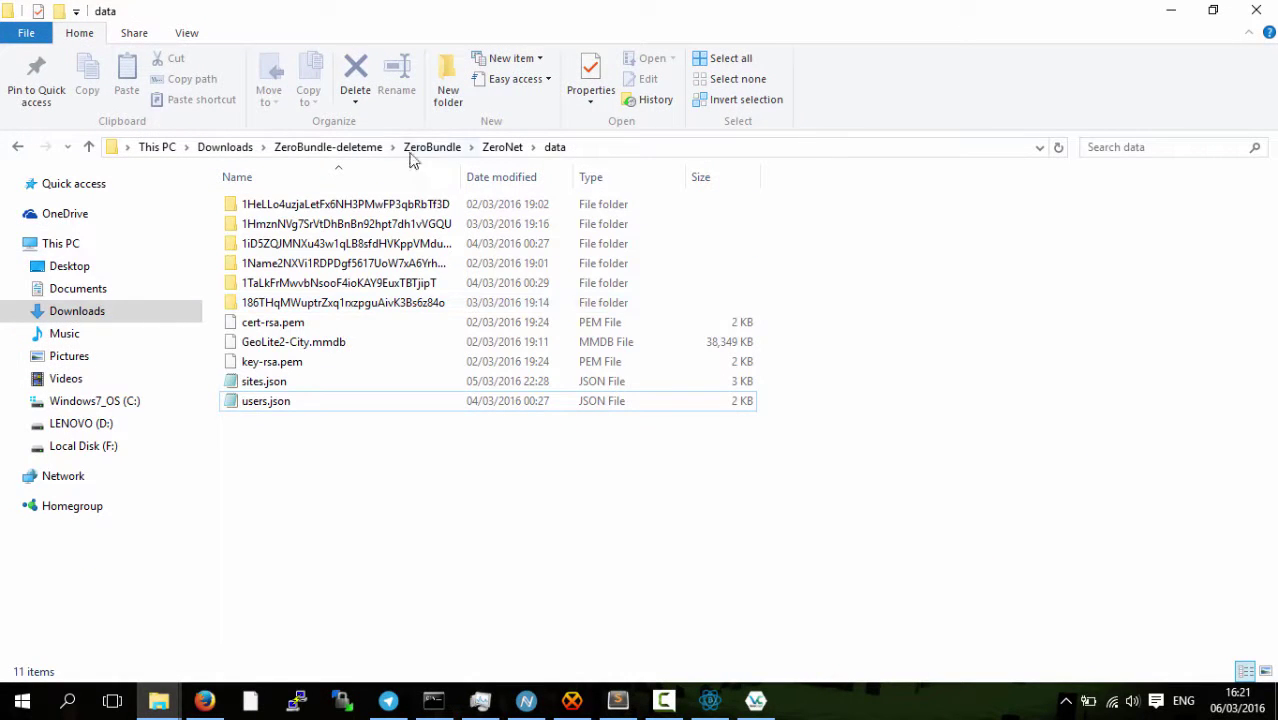
left_click(360, 148)
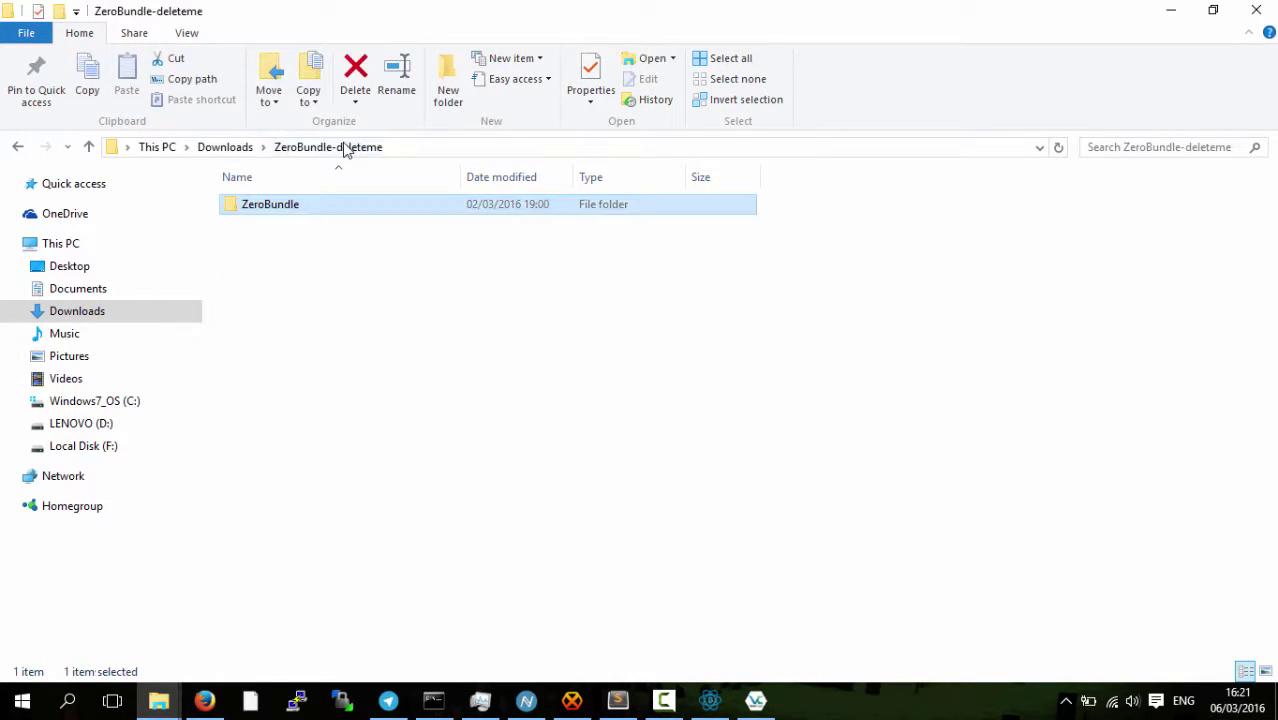
double_click(320, 208)
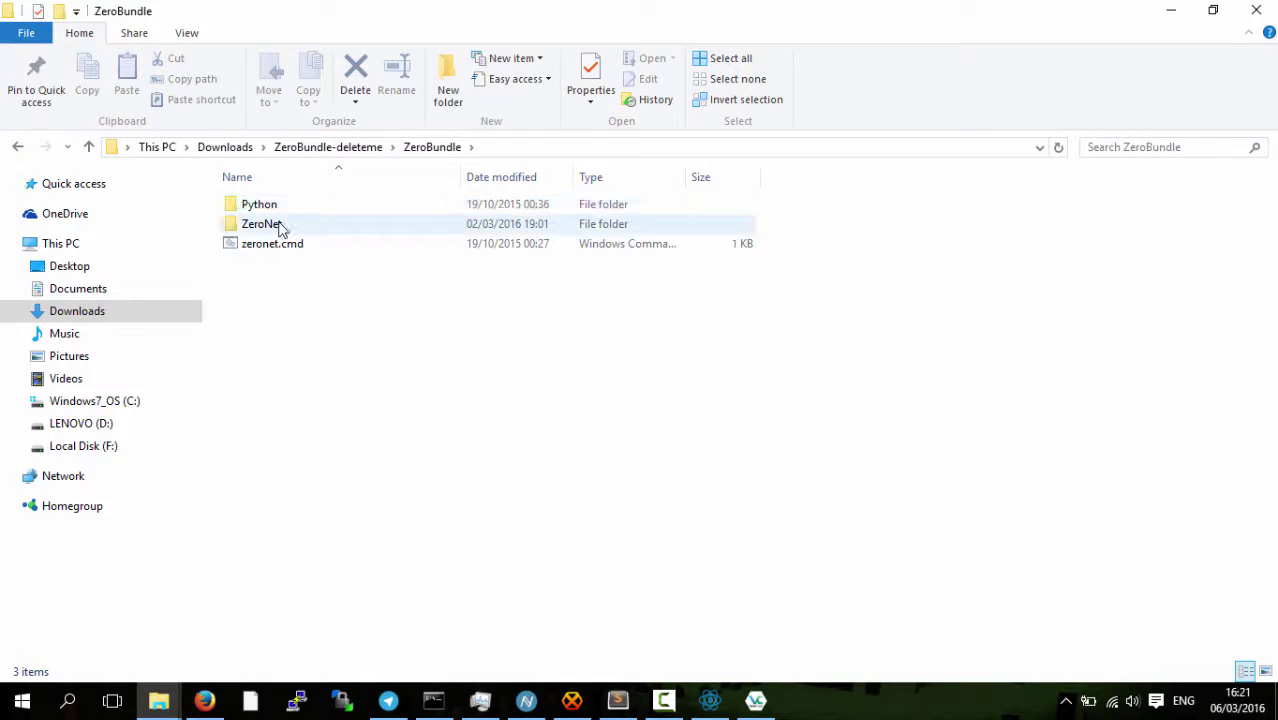
double_click(262, 224)
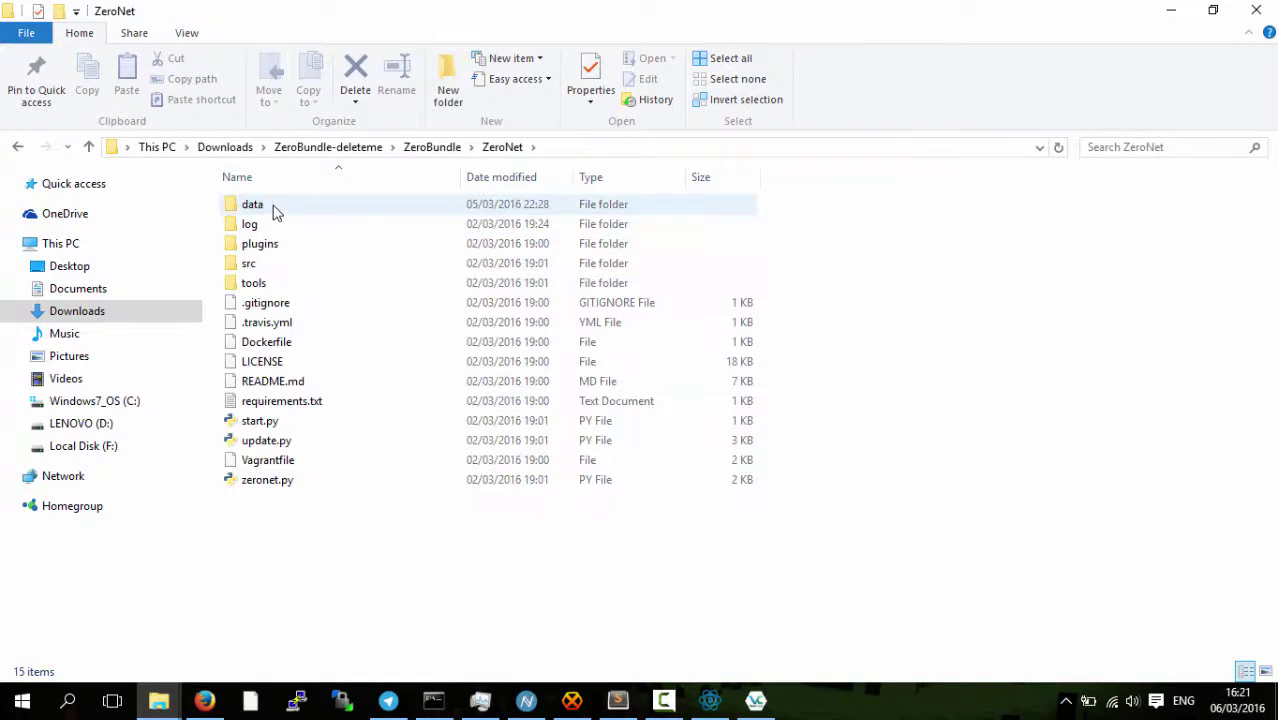
double_click(276, 208)
Copy users.json from the data folder into Local Disk (F:)
left_click_drag(481, 451, 253, 412)
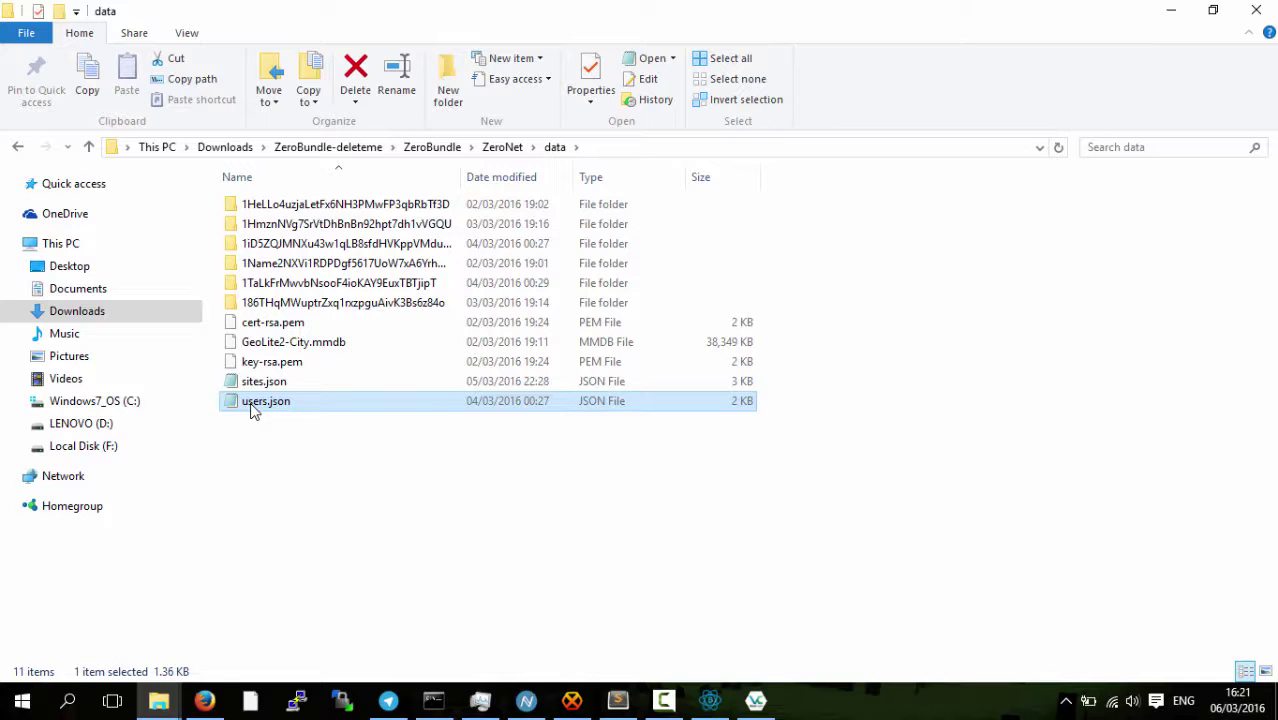
left_click_drag(253, 412, 265, 407)
key("ctrl+c")
mouse_move(140, 676)
left_click(94, 608)
right_click(424, 354)
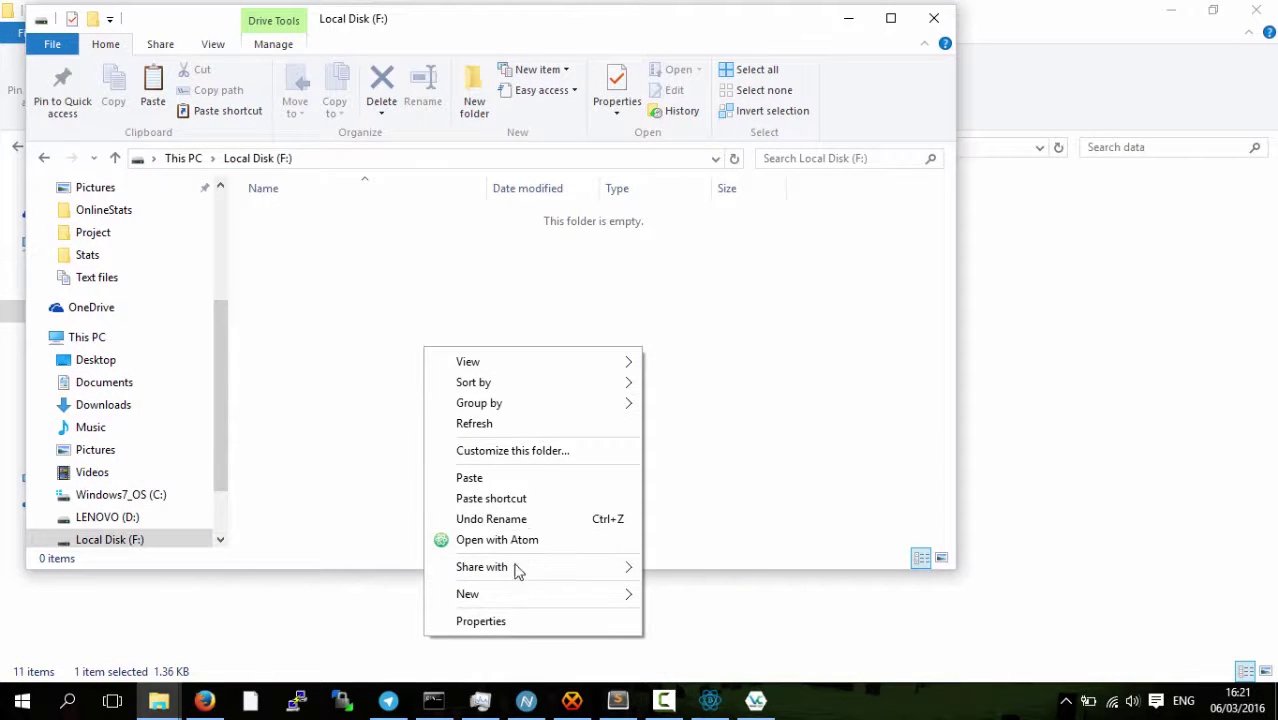
left_click(486, 482)
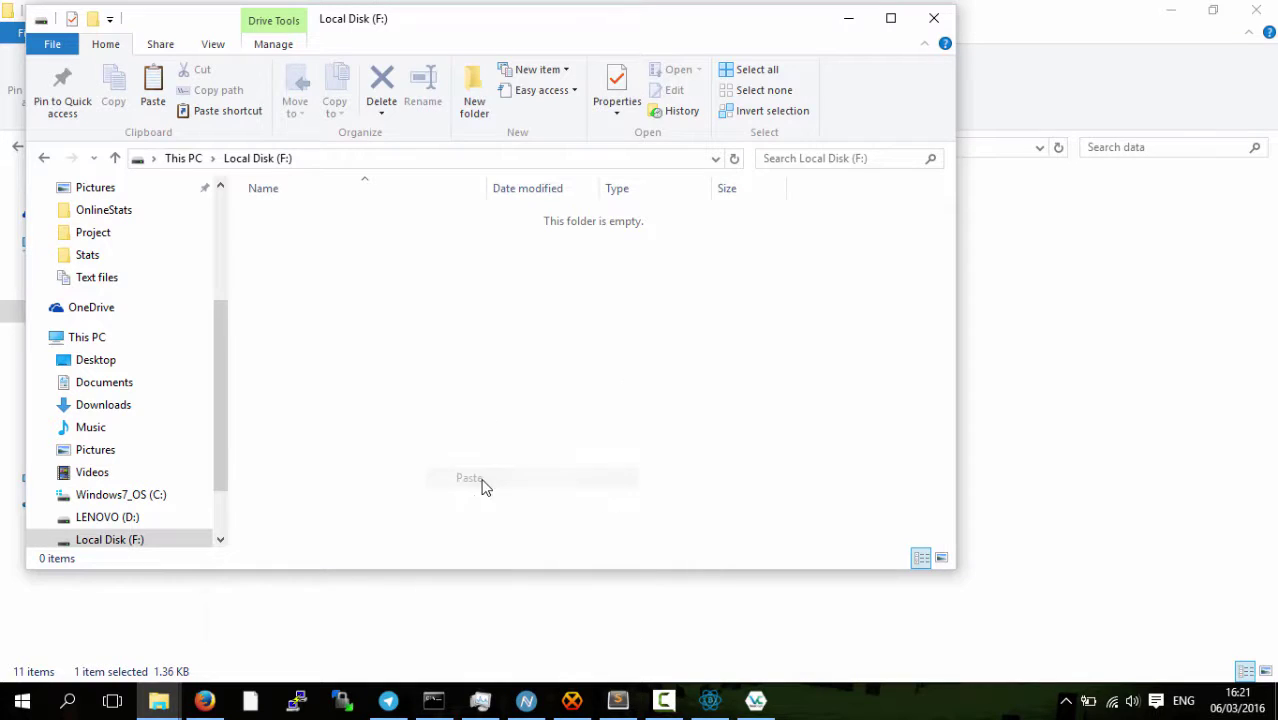
left_click(408, 305)
left_click_drag(416, 324, 283, 212)
Switch to VeraCrypt, dismount all volumes, and check the drives in This PC
left_click(756, 700)
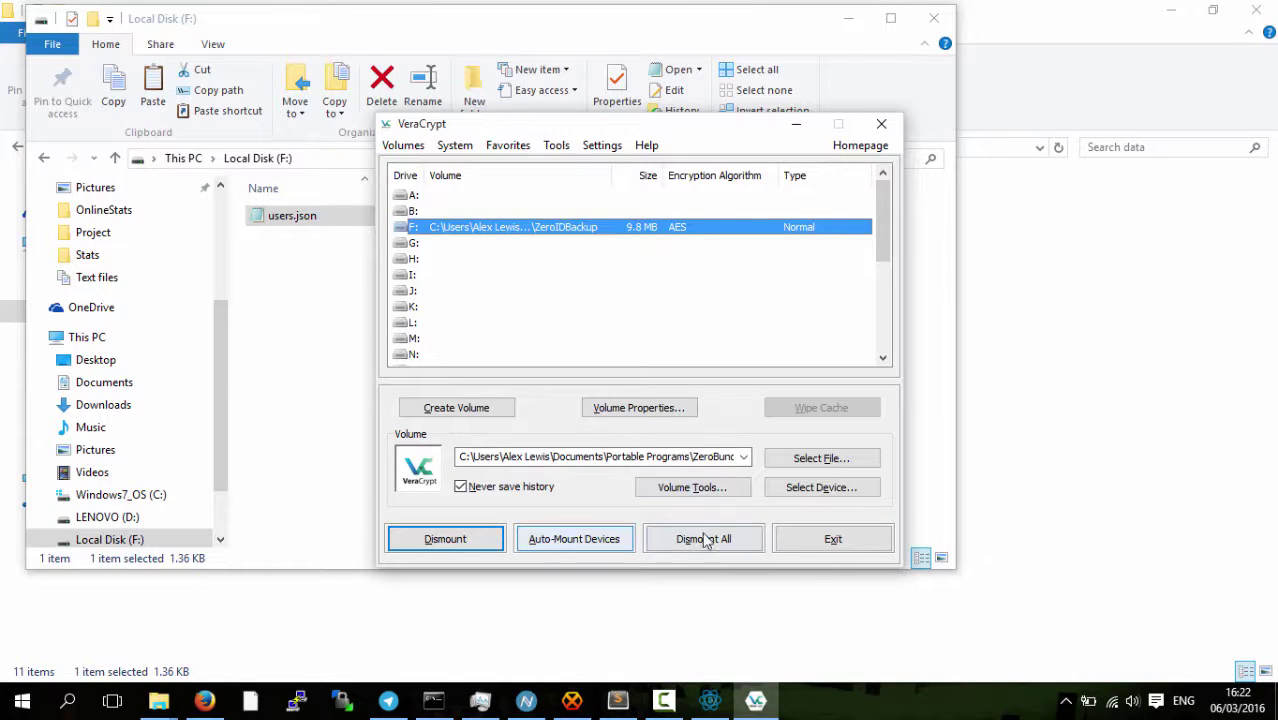
left_click(740, 550)
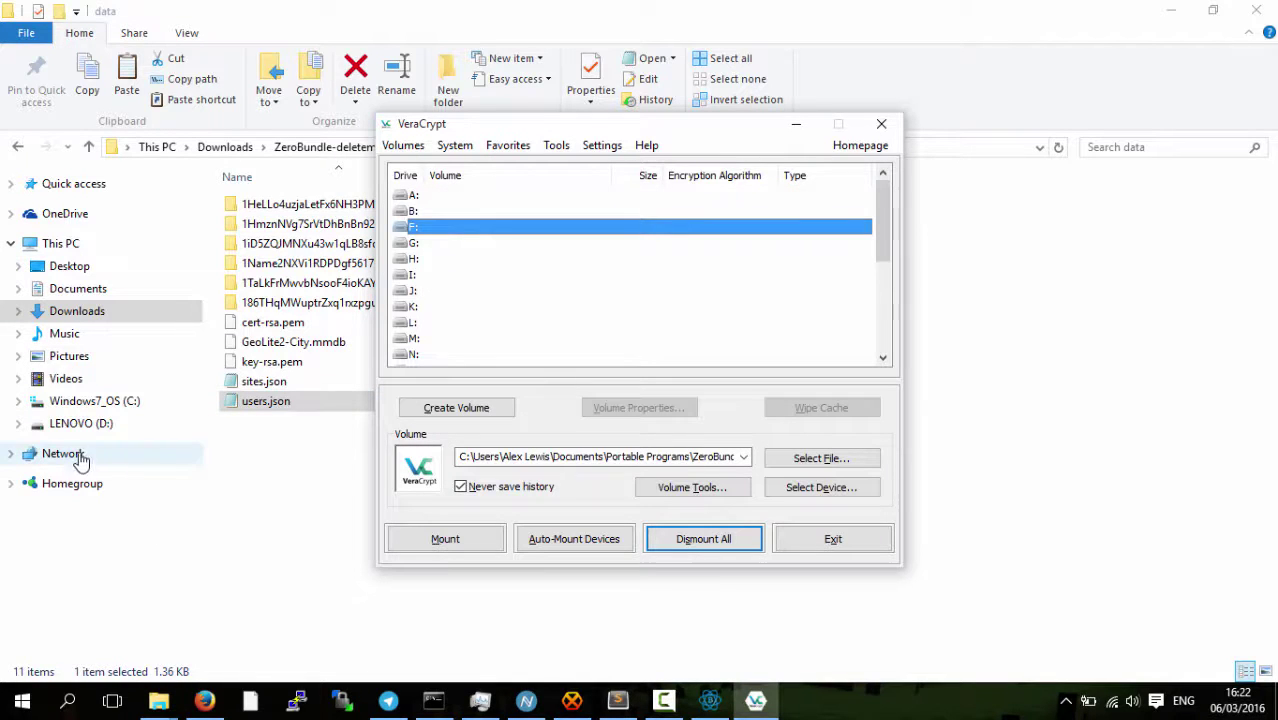
left_click(95, 403)
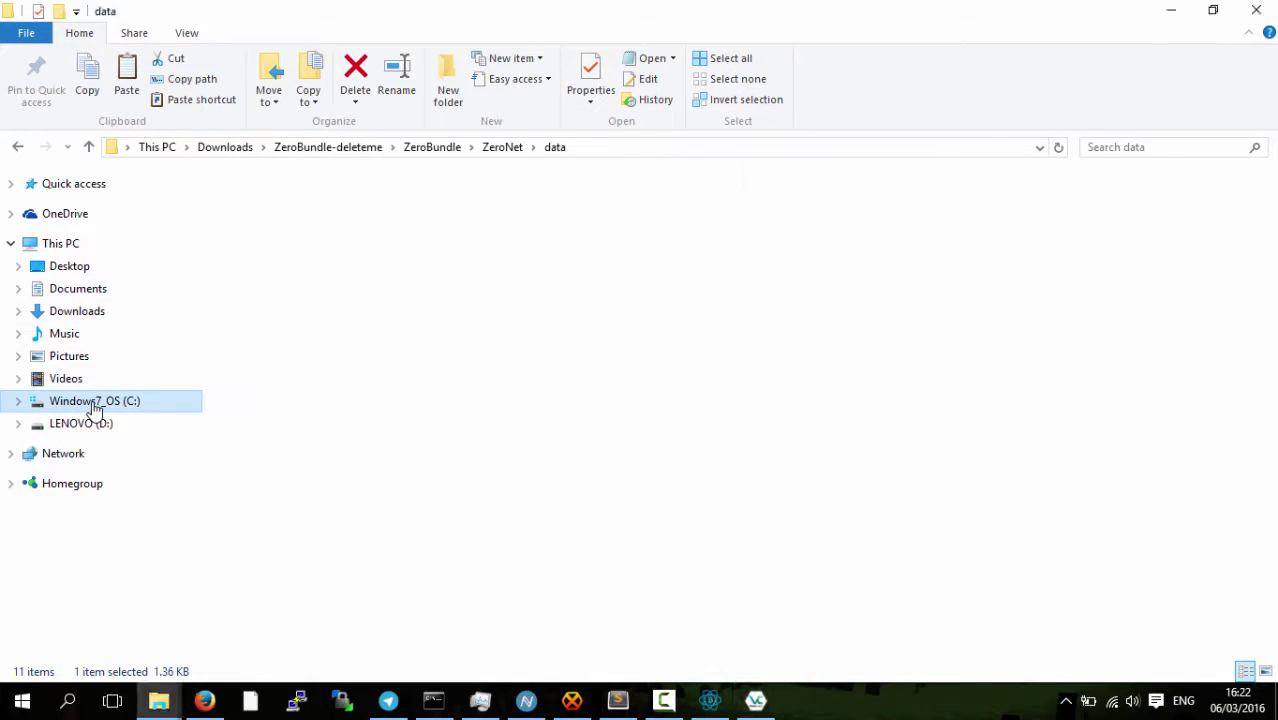
left_click(151, 148)
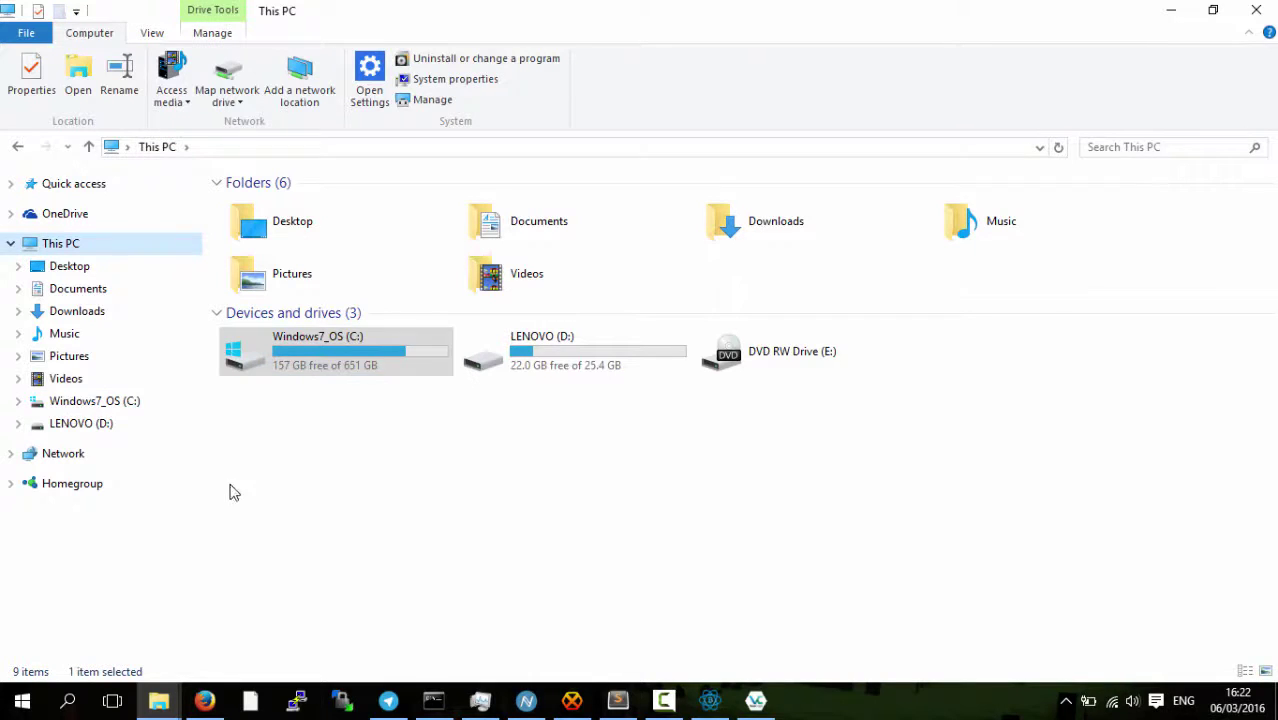
Locate the ZeroIDBackup container file in the ZeroBundle folder under Portable Programs
left_click(204, 700)
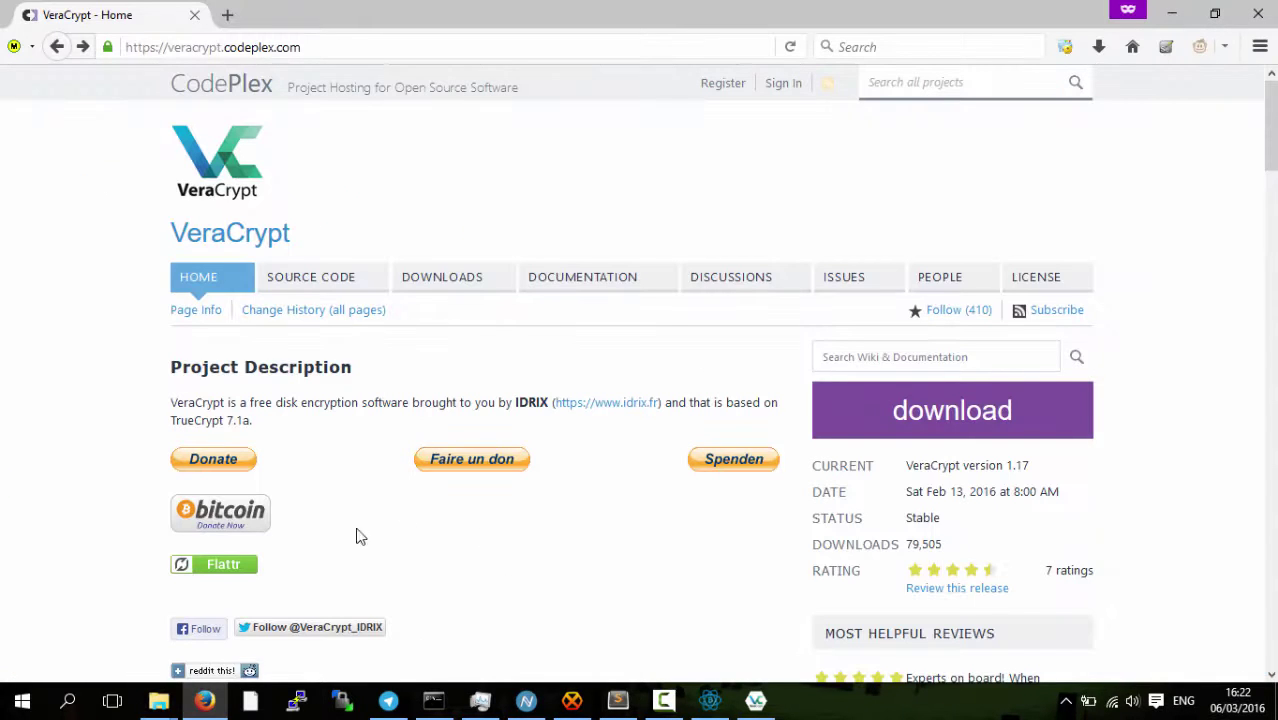
mouse_move(158, 700)
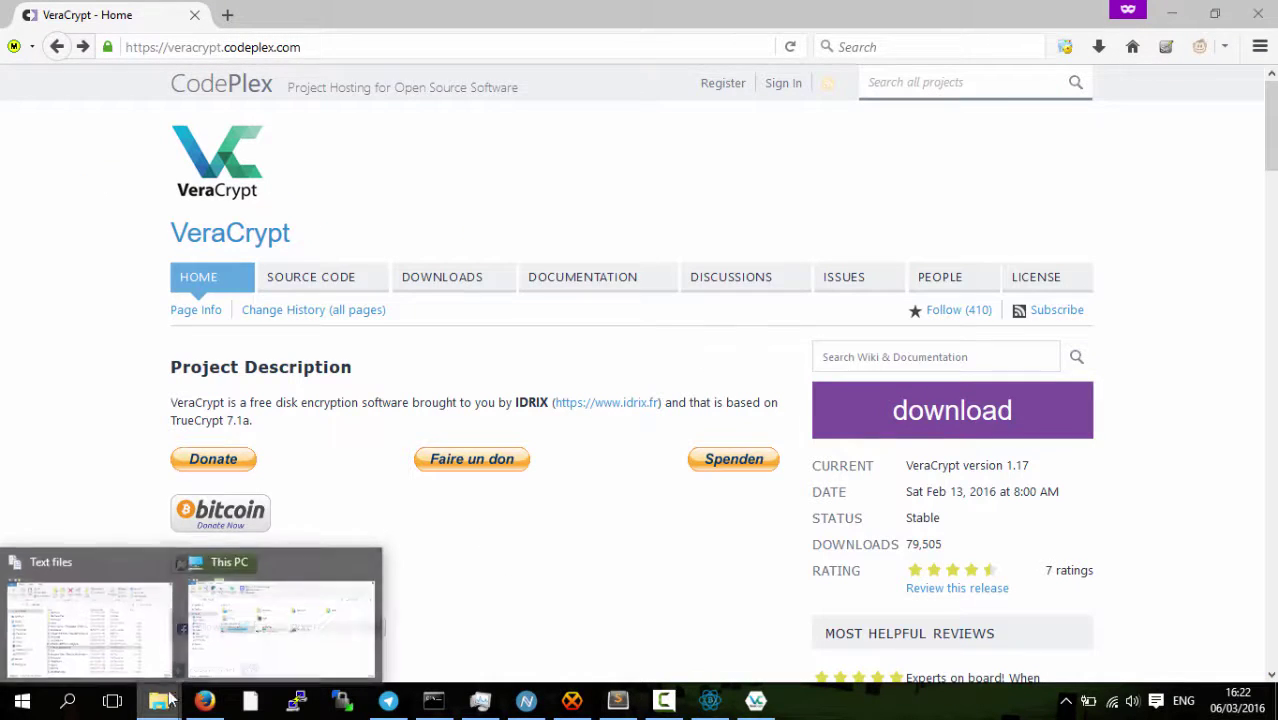
left_click(256, 616)
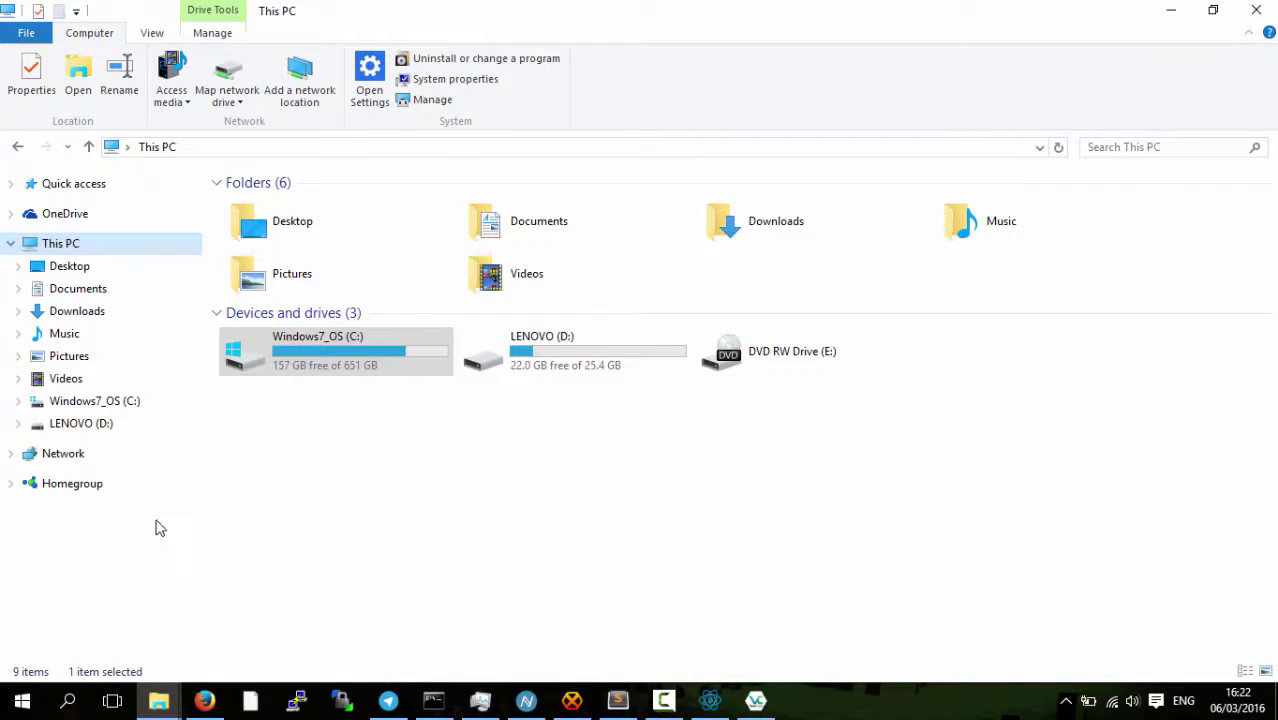
left_click(9, 186)
left_click(58, 298)
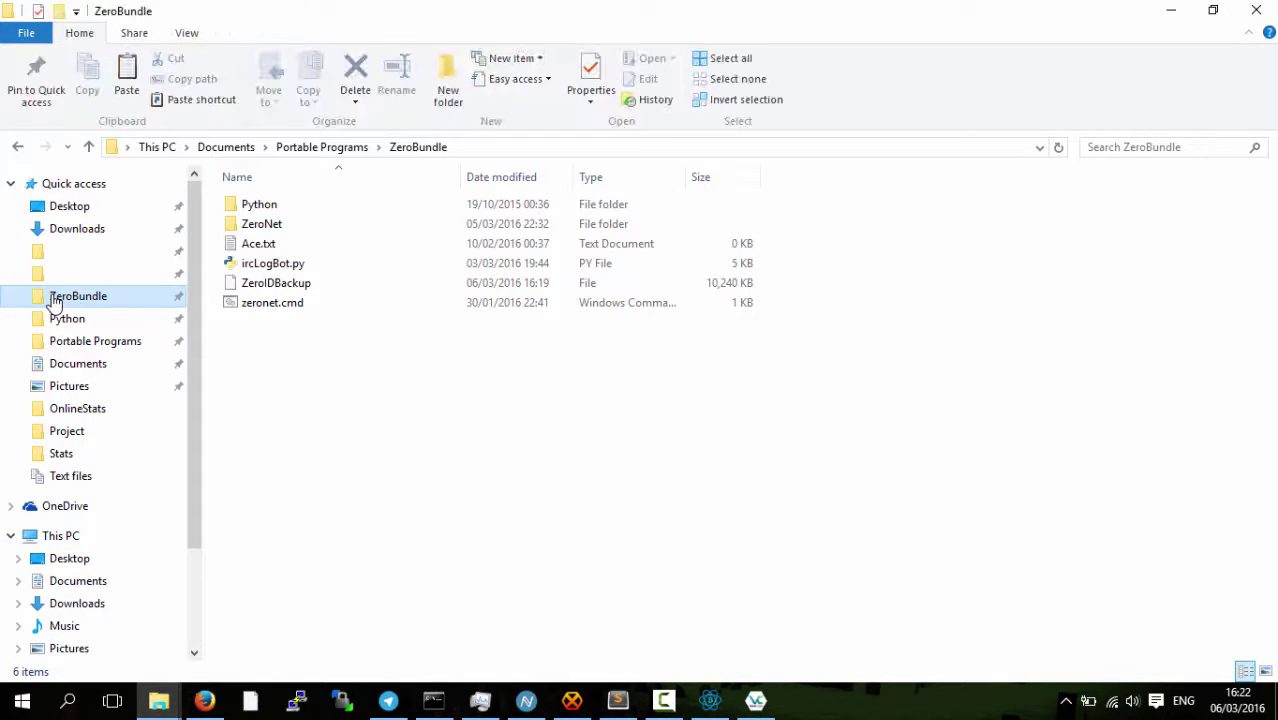
left_click(297, 290)
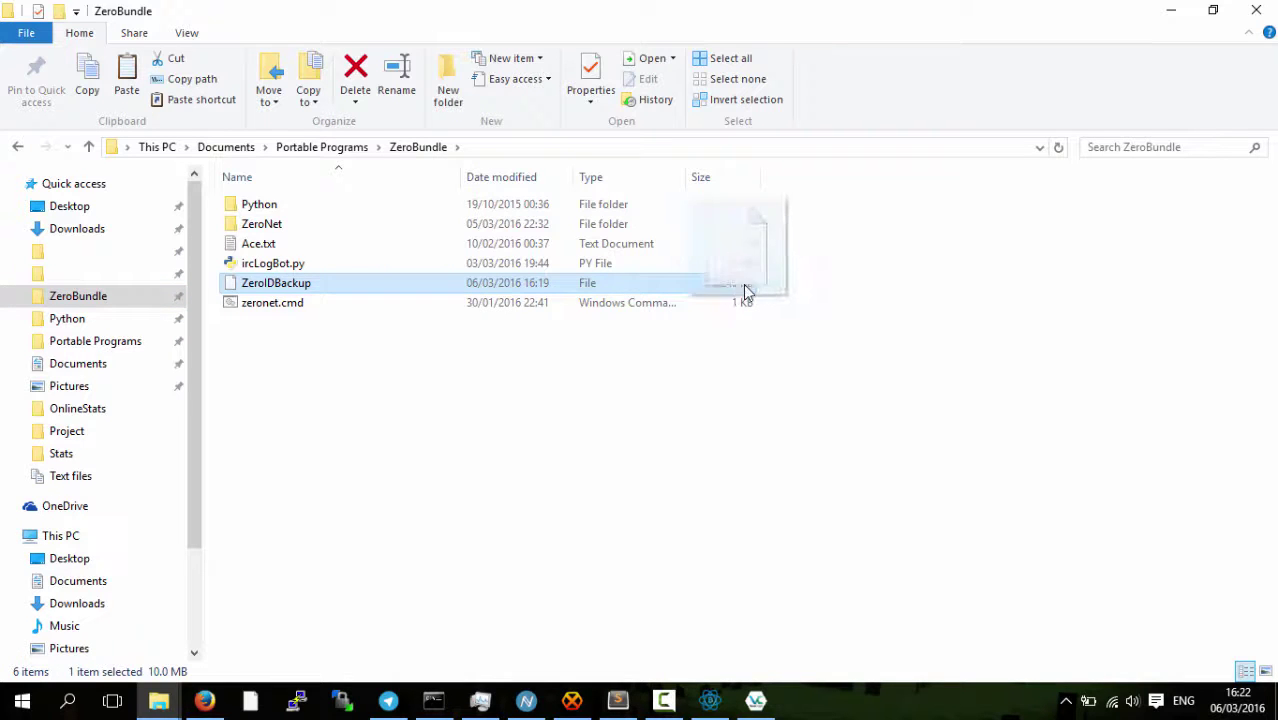
right_click(710, 291)
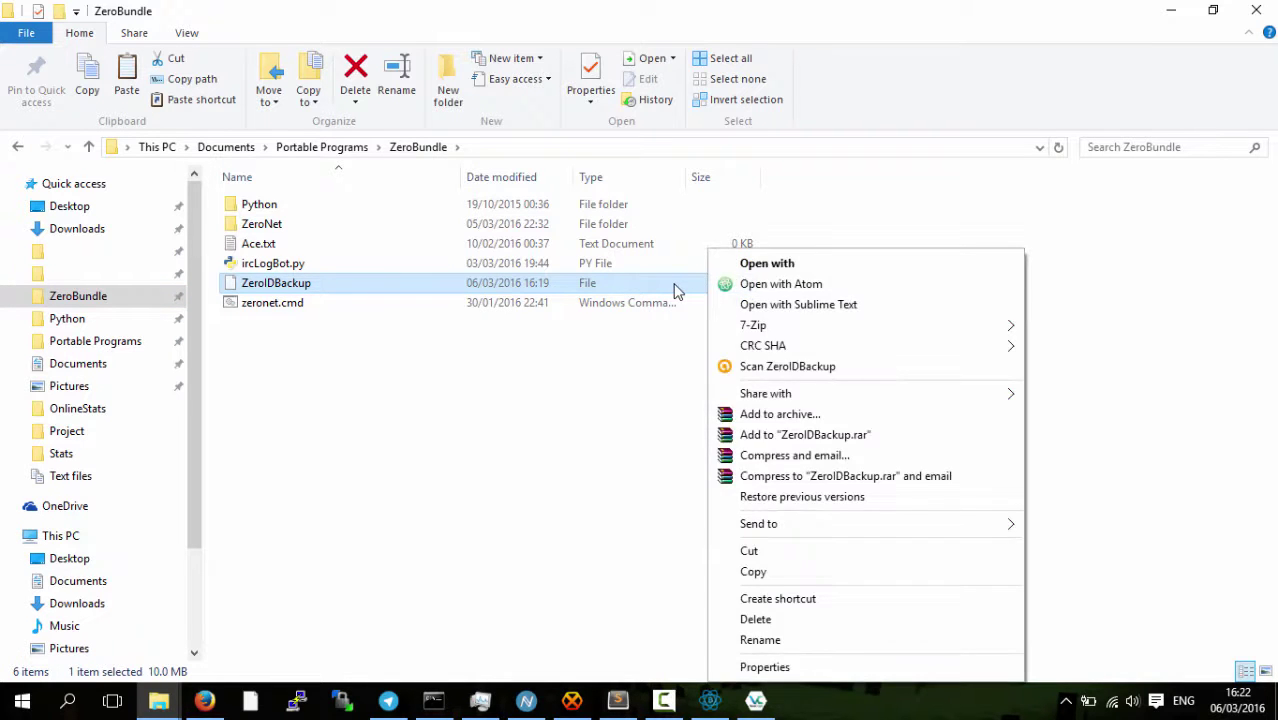
left_click(675, 290)
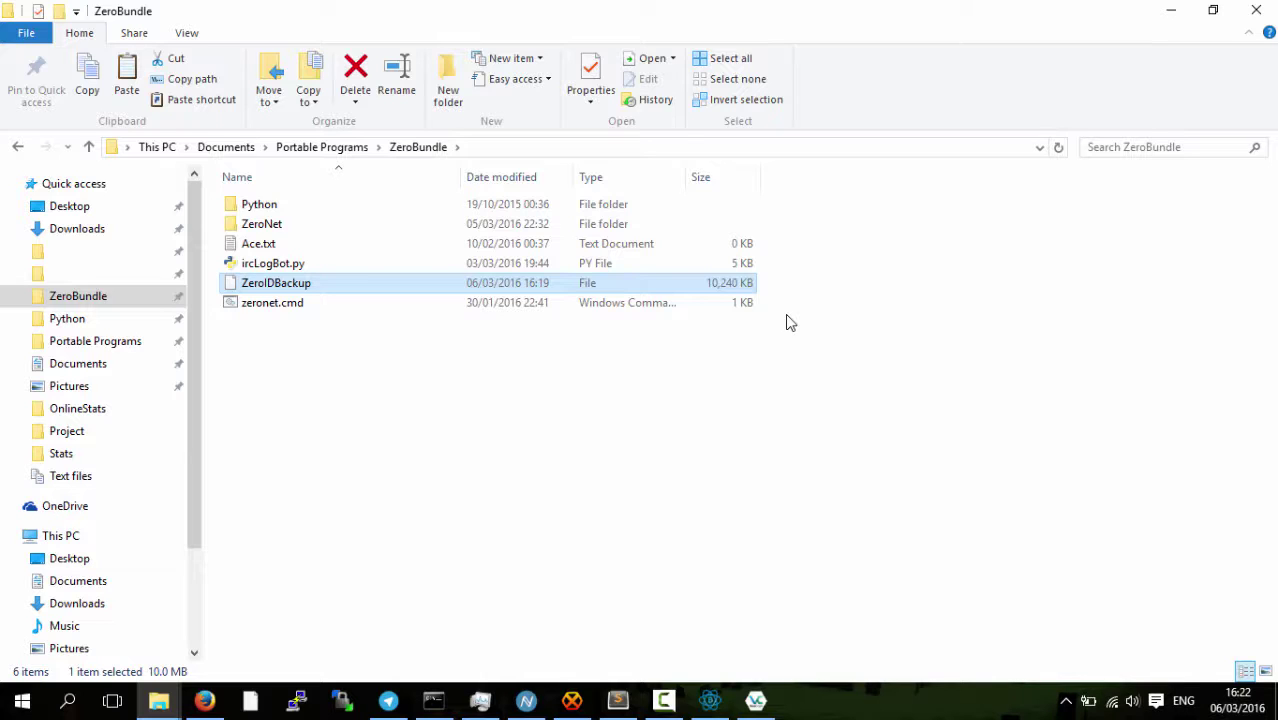
Switch to VeraCrypt and mount ZeroIDBackup on drive F: again with the volume password
left_click(756, 700)
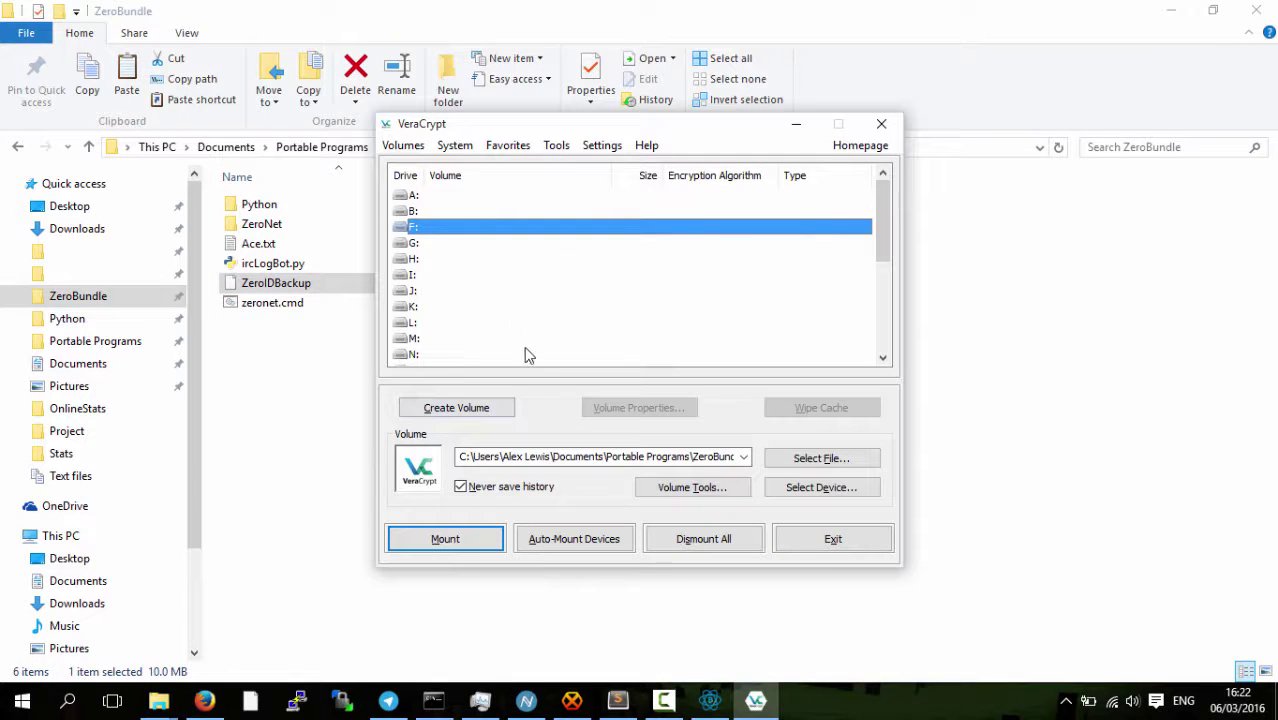
left_click(455, 543)
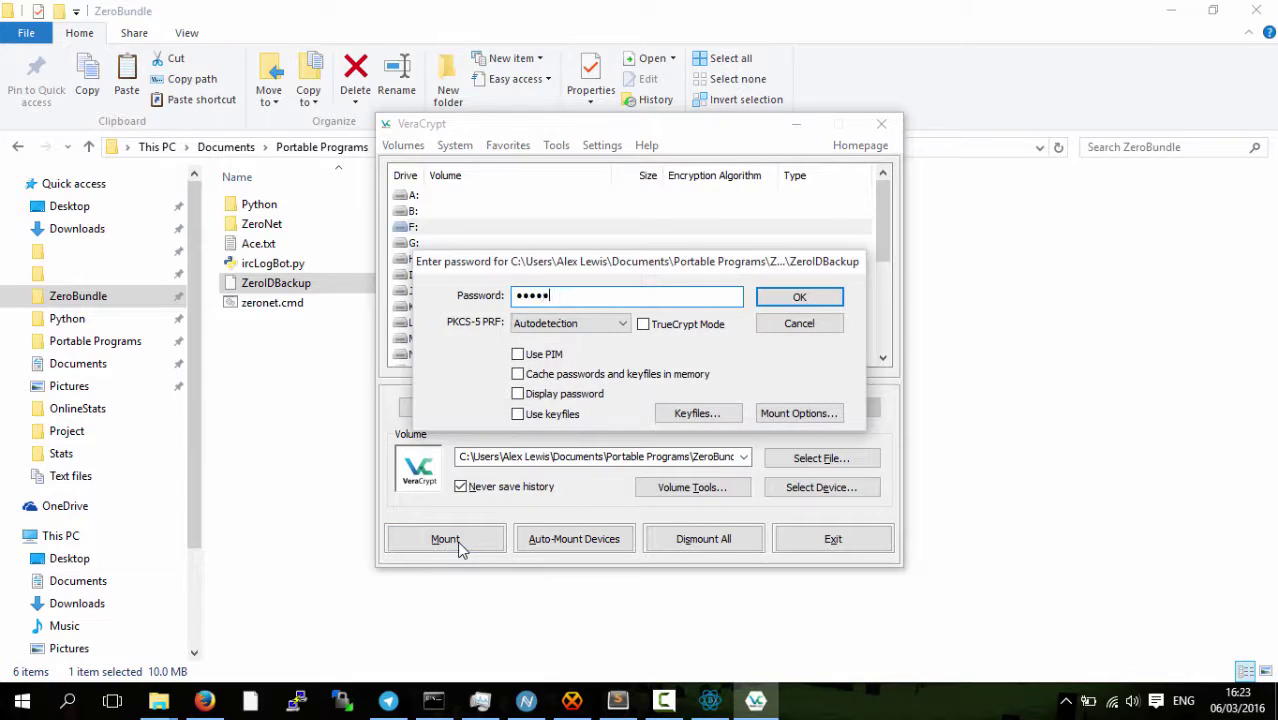
key("Return")
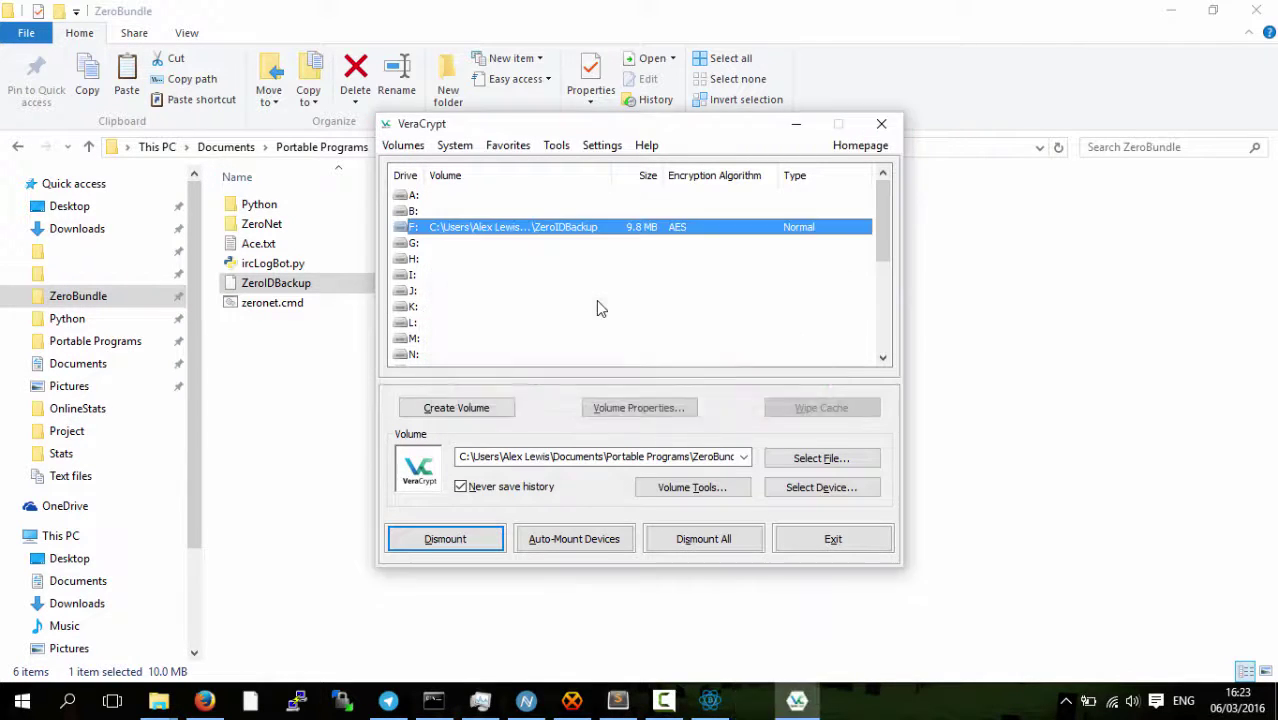
Open Local Disk (F:) in File Explorer and check for the backed-up users.json file
left_click(158, 700)
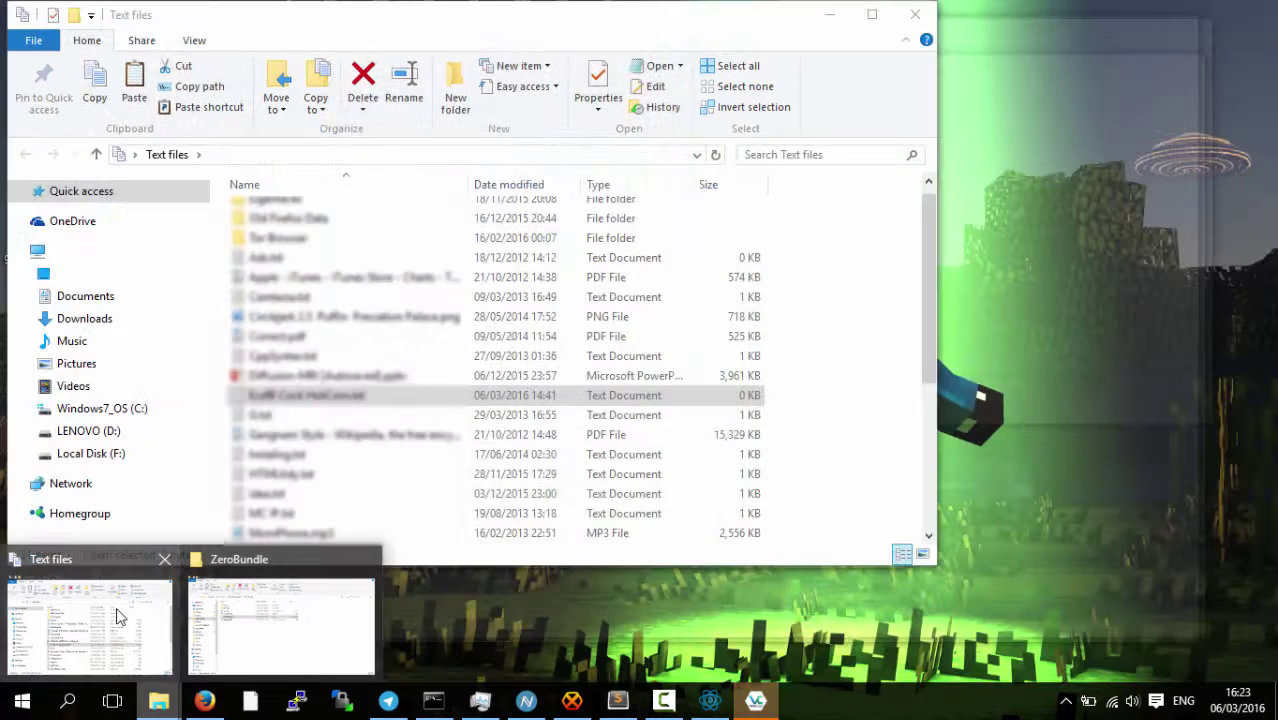
left_click(130, 615)
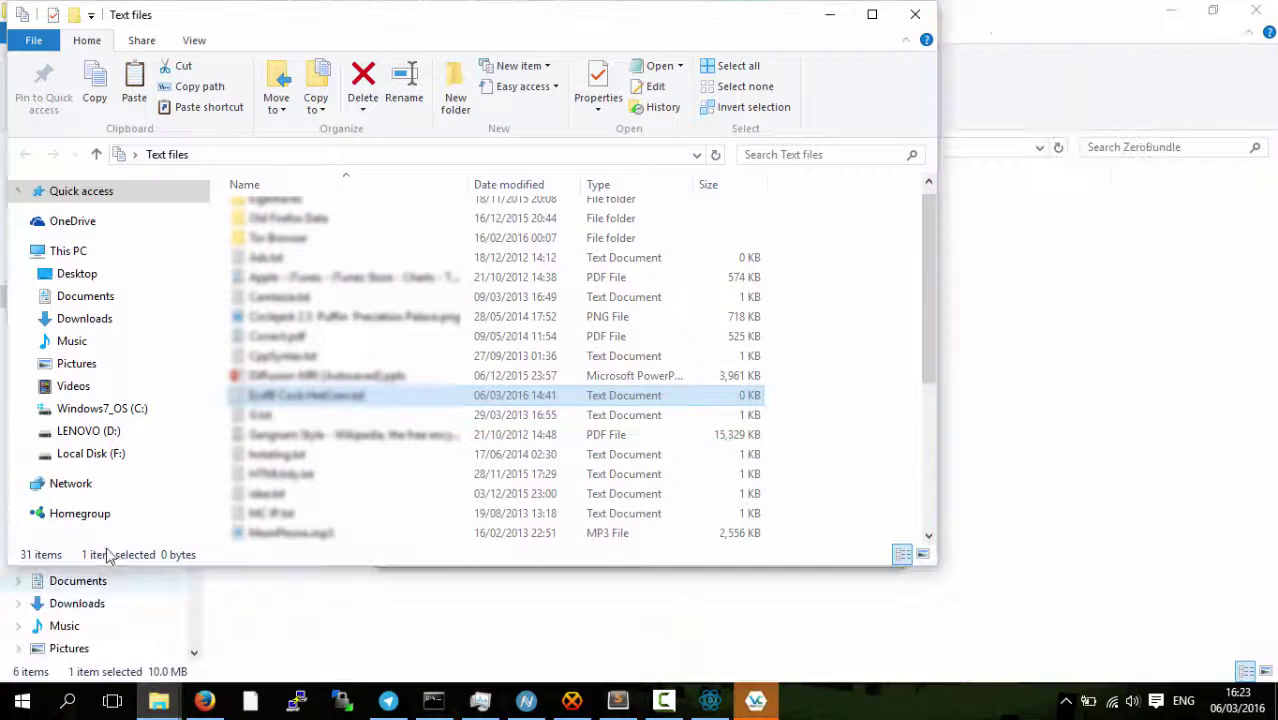
left_click(105, 453)
left_click_drag(422, 317, 247, 191)
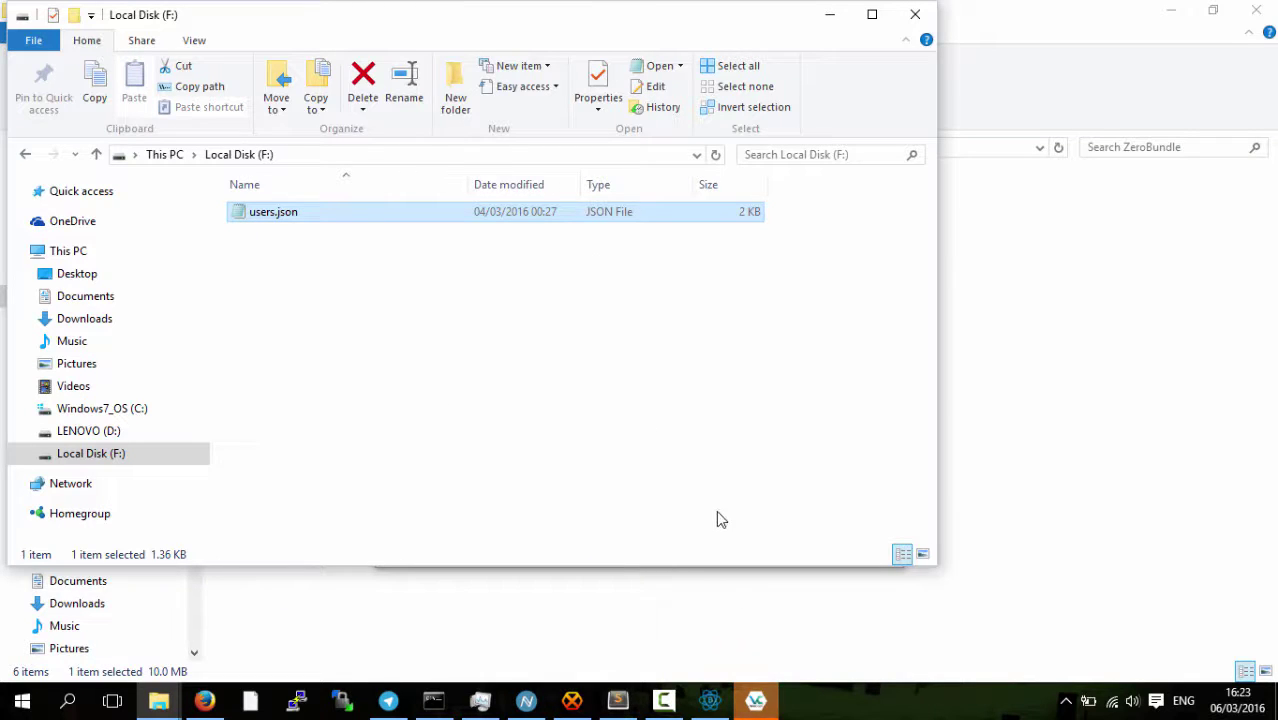
View the ZeroNet data folder inside ZeroBundle as the restore location, and return to the ZeroBundle folder
mouse_move(158, 700)
left_click(274, 625)
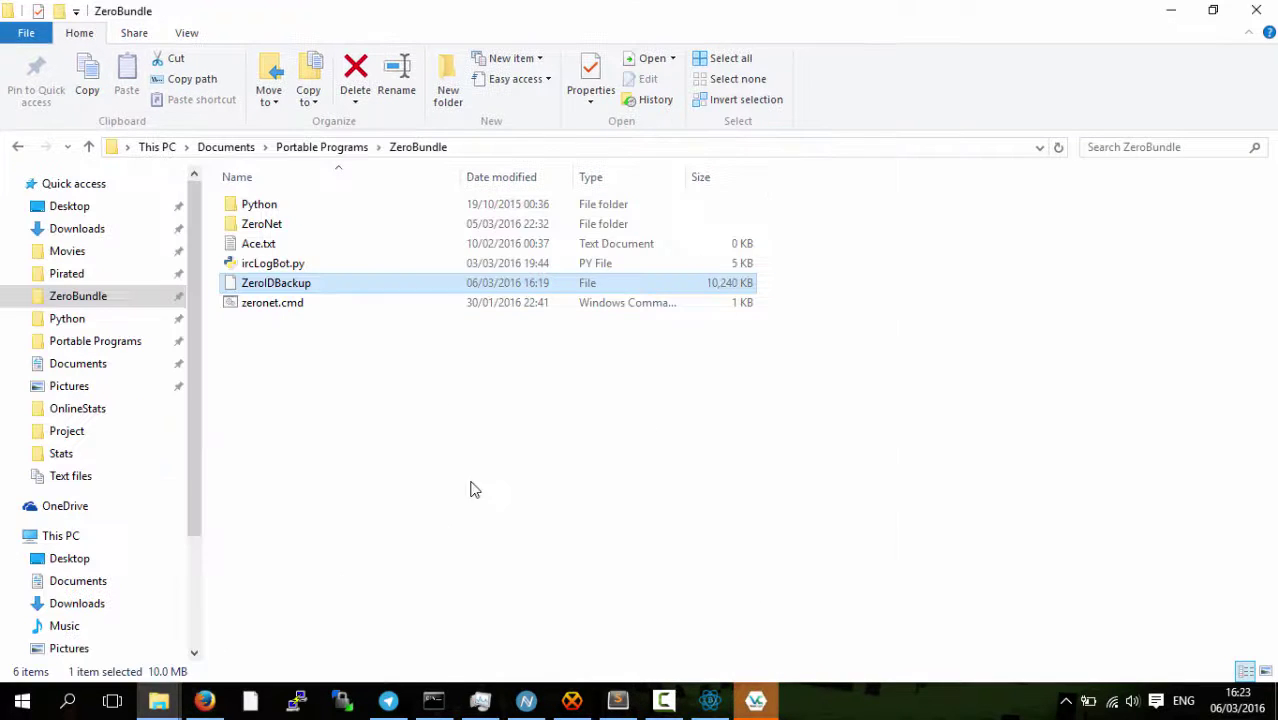
double_click(262, 224)
left_click(249, 206)
double_click(249, 206)
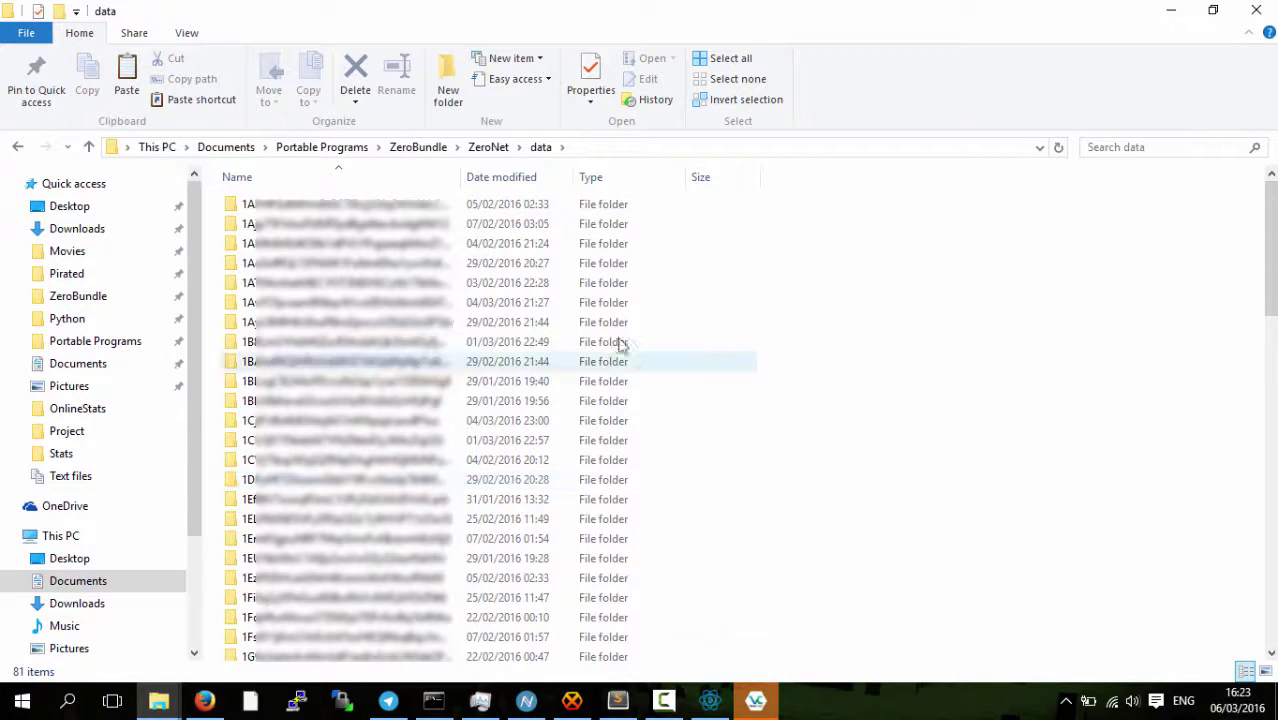
left_click(440, 148)
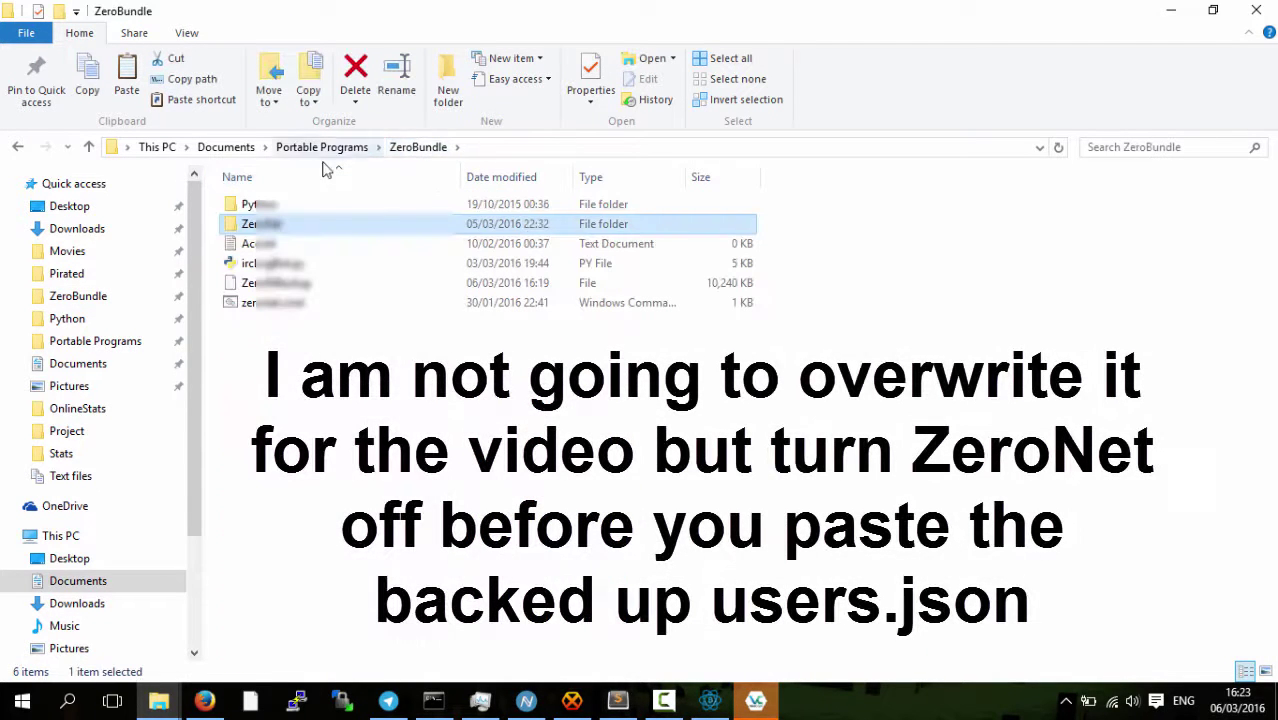